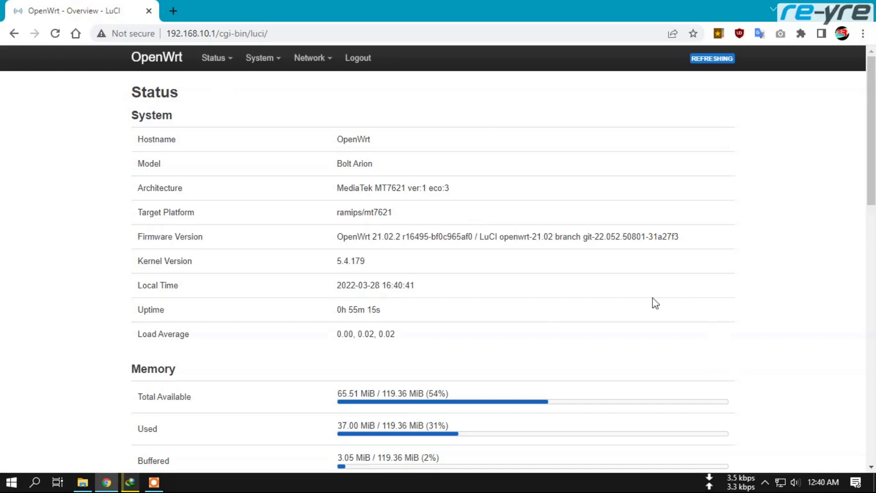
# Examine the REYRE-DFC entry in the Active DHCP Leases and check which network the computer is connected to.
pyautogui.moveTo(259, 58)
pyautogui.scroll(-11, 489, 275)
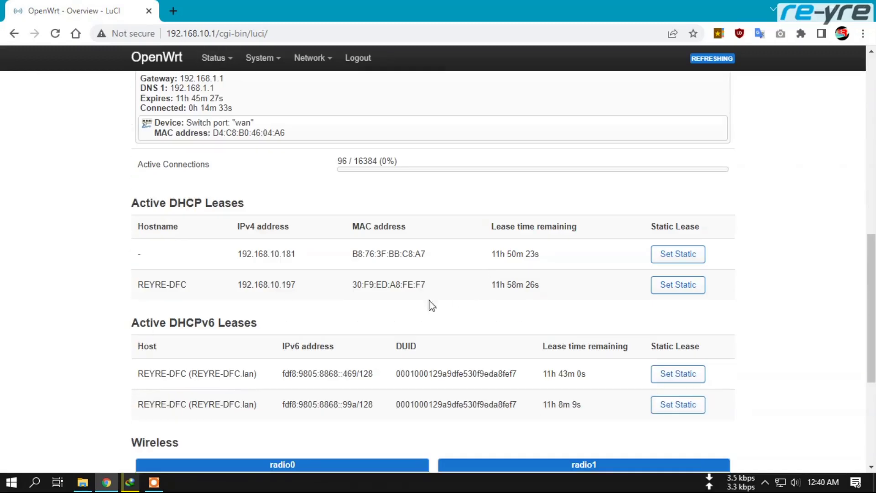
pyautogui.moveTo(237, 287); pyautogui.dragTo(297, 283)
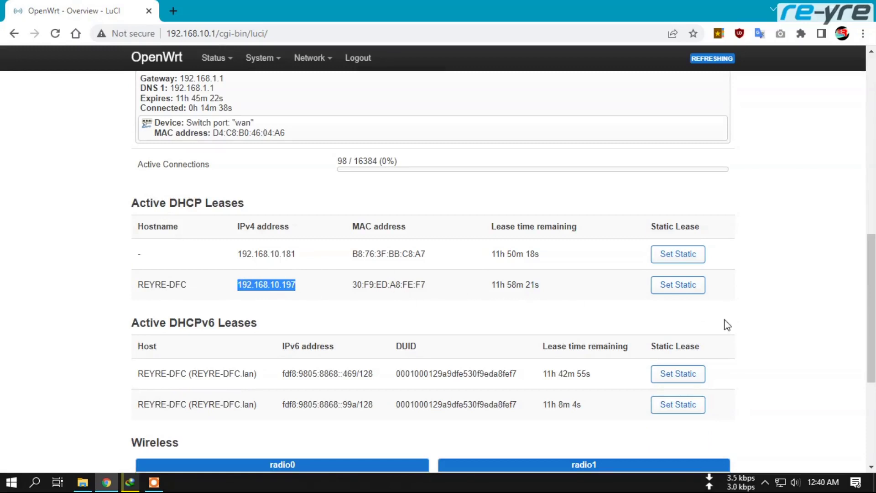
pyautogui.click(781, 482)
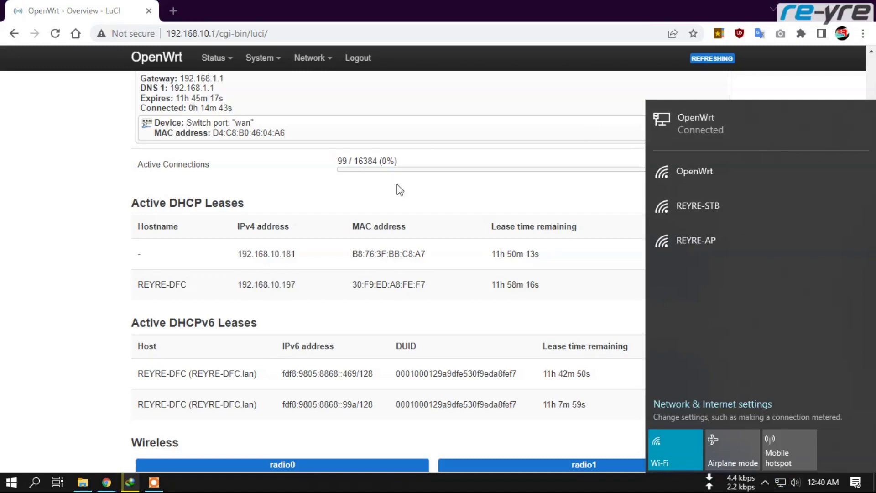
# Switch to the download manager, run the 10GB.bin download over the wired connection to check its transfer rate, and pause it.
pyautogui.click(130, 481)
pyautogui.click(464, 378)
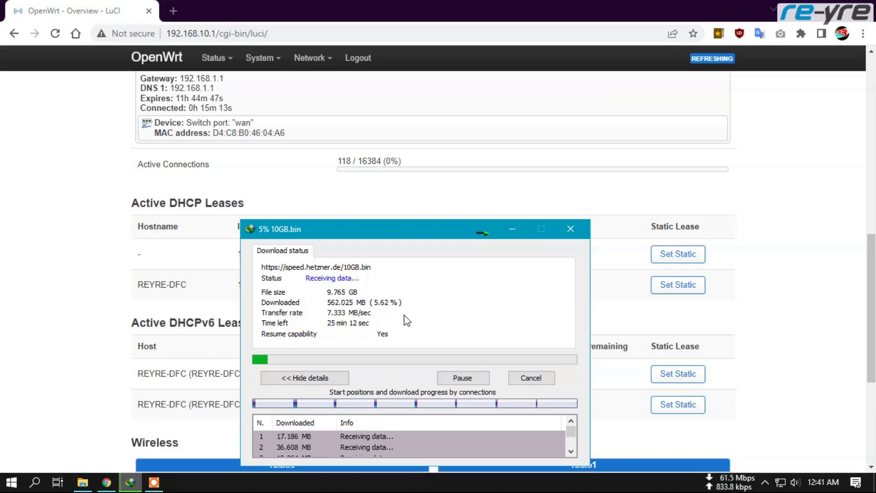
pyautogui.click(459, 378)
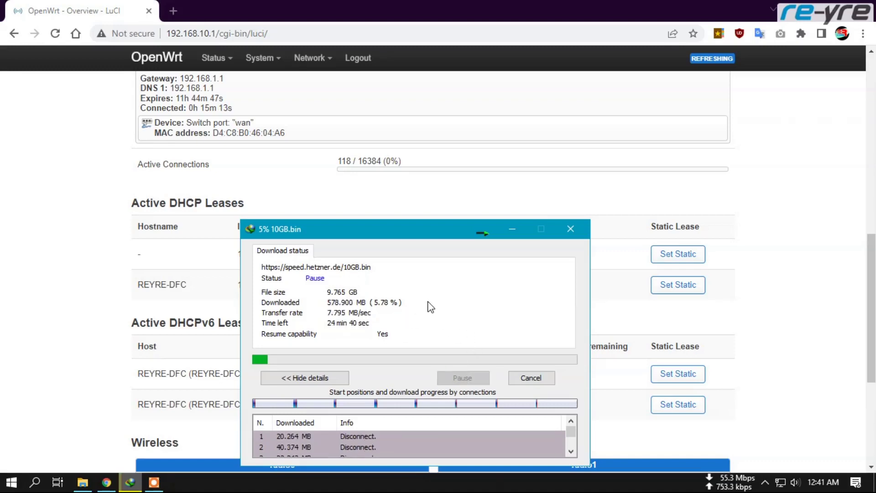
# Connect the computer to the open OpenWrt Wi-Fi network and return to the router's status page.
pyautogui.click(780, 480)
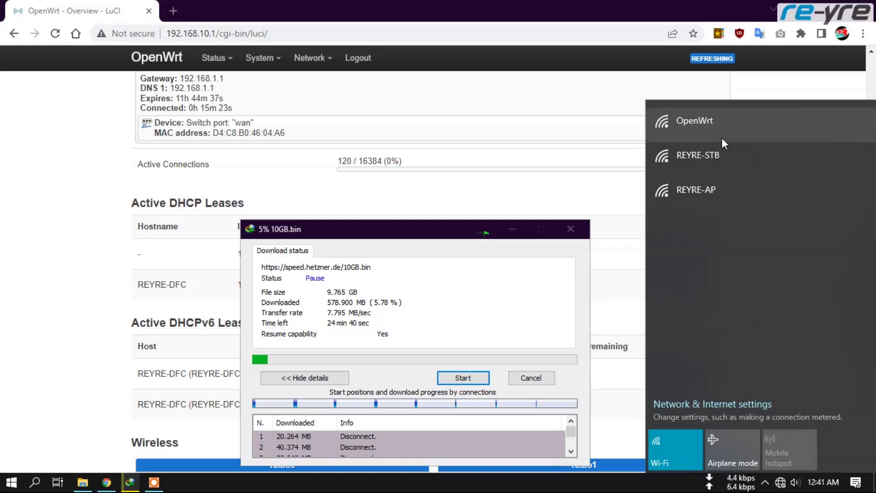
pyautogui.click(766, 120)
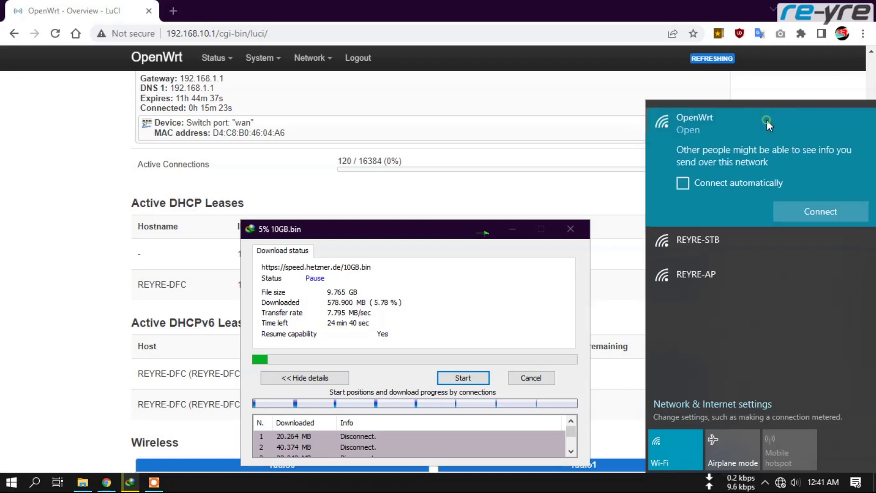
pyautogui.click(819, 212)
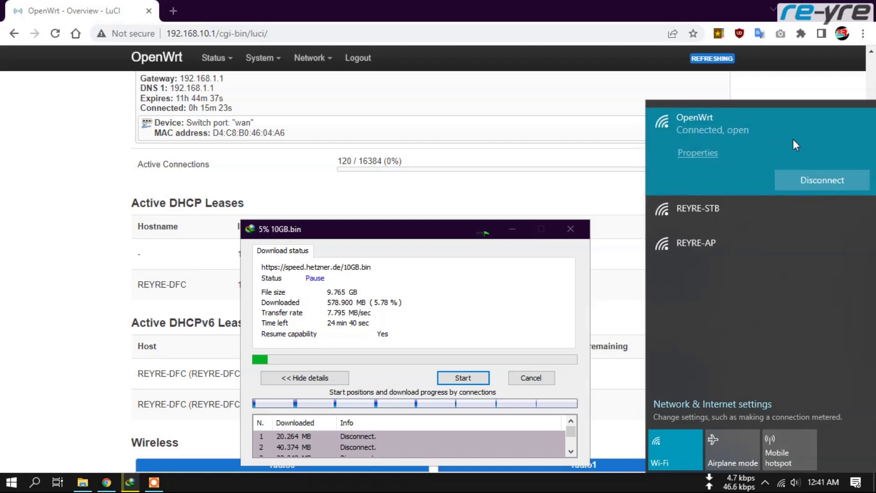
pyautogui.click(259, 200)
pyautogui.click(97, 255)
# Open the router's Wireless overview and examine the host details of the associated station.
pyautogui.scroll(10, 82, 265)
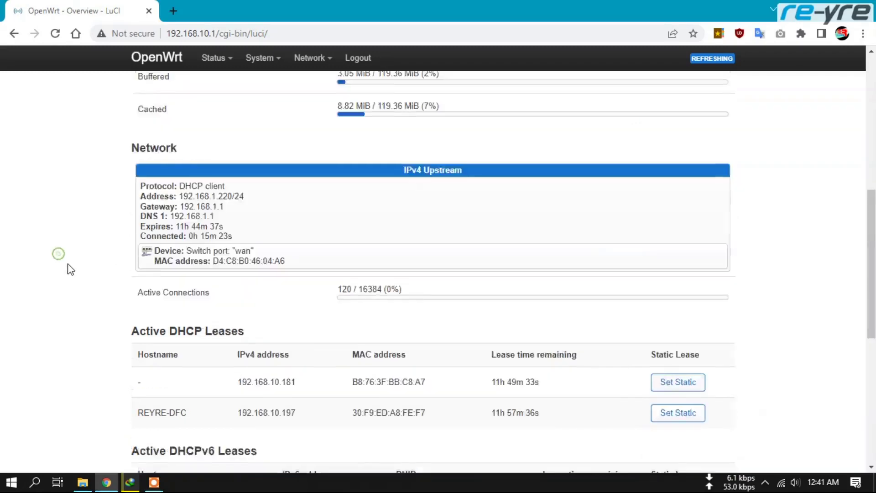
pyautogui.moveTo(313, 59)
pyautogui.click(333, 96)
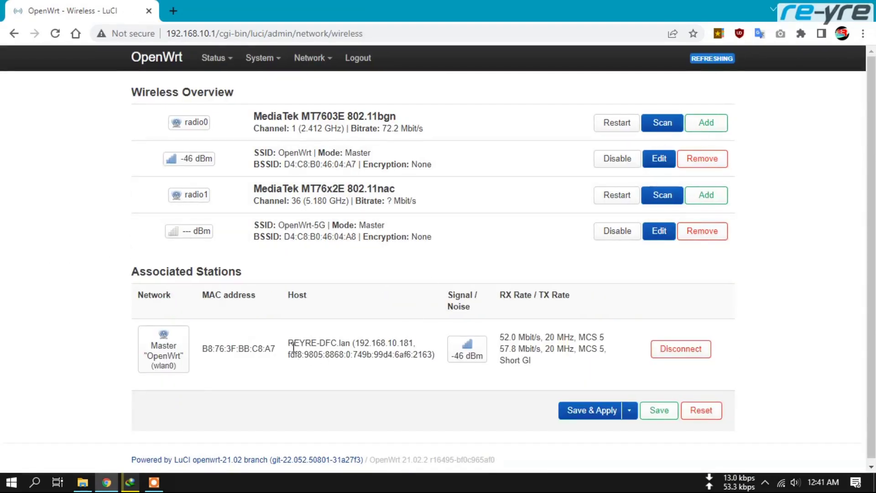
pyautogui.moveTo(289, 340); pyautogui.dragTo(418, 347)
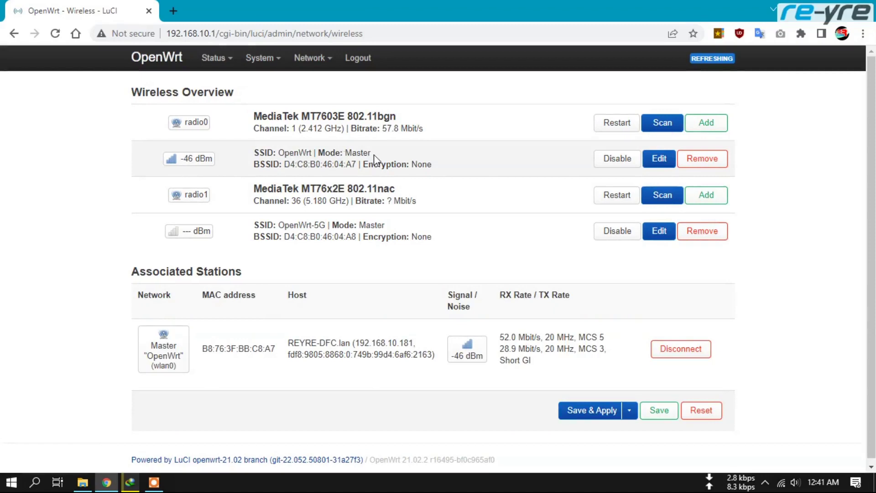
# Resume the 10GB.bin download over the OpenWrt Wi-Fi to check its transfer rate, pause it, and return to the Wireless overview.
pyautogui.click(130, 482)
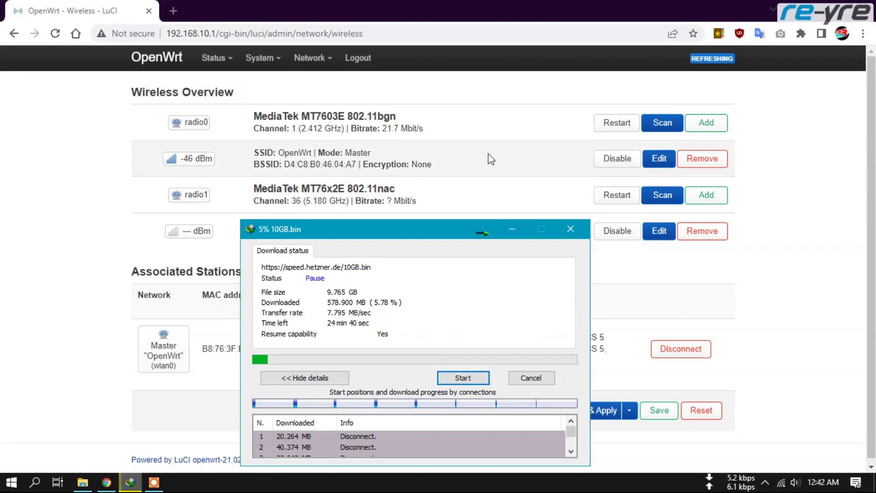
pyautogui.click(468, 380)
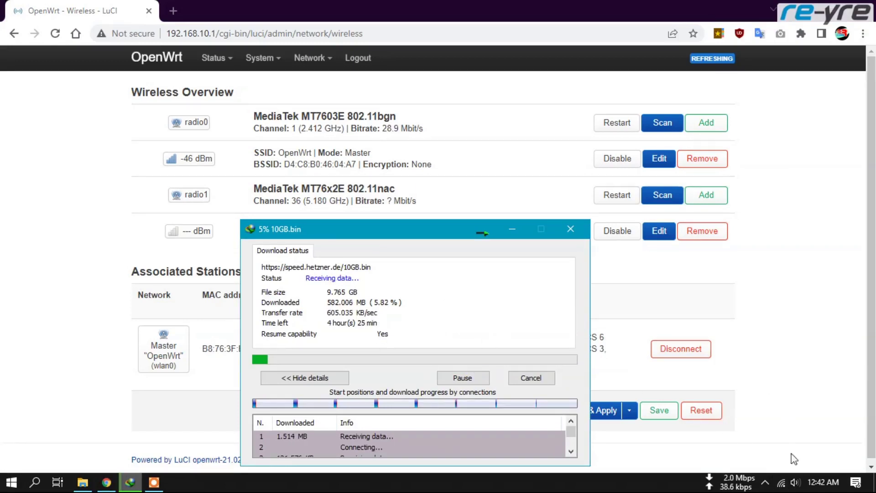
pyautogui.moveTo(782, 488)
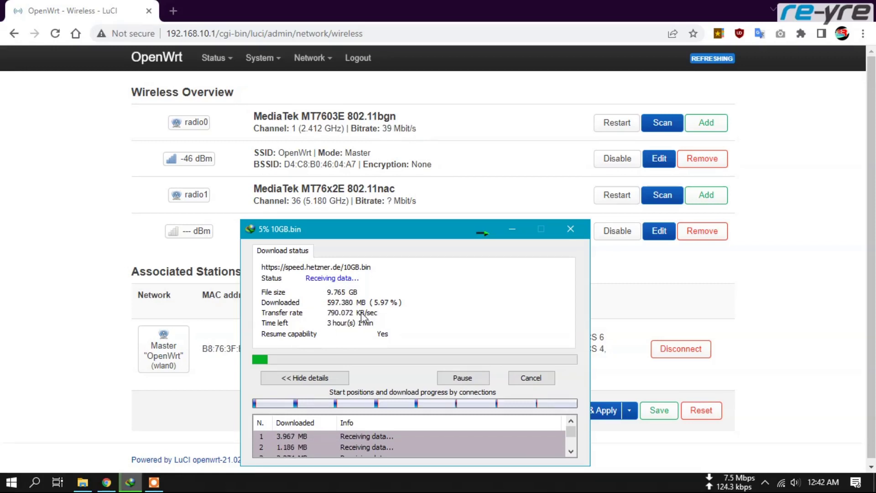
pyautogui.click(462, 378)
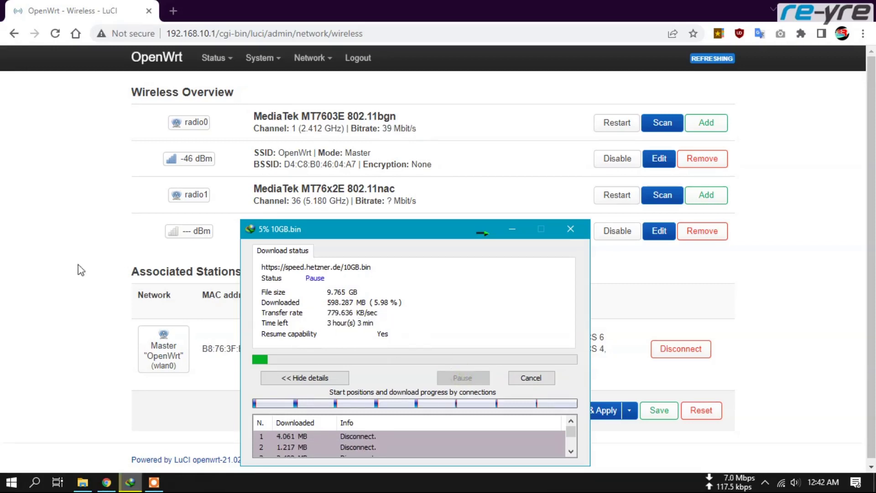
pyautogui.click(84, 270)
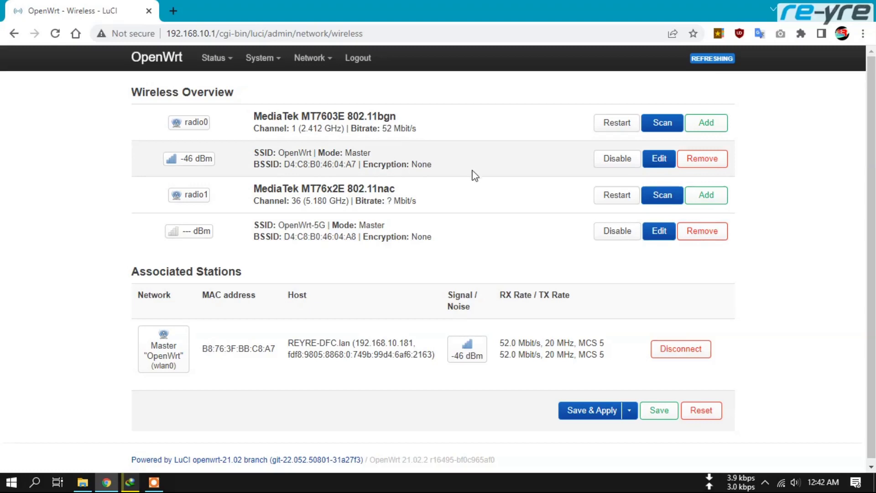
# Set the channel width of the 2.4 GHz OpenWrt wireless network to 40 MHz and save its configuration.
pyautogui.click(659, 160)
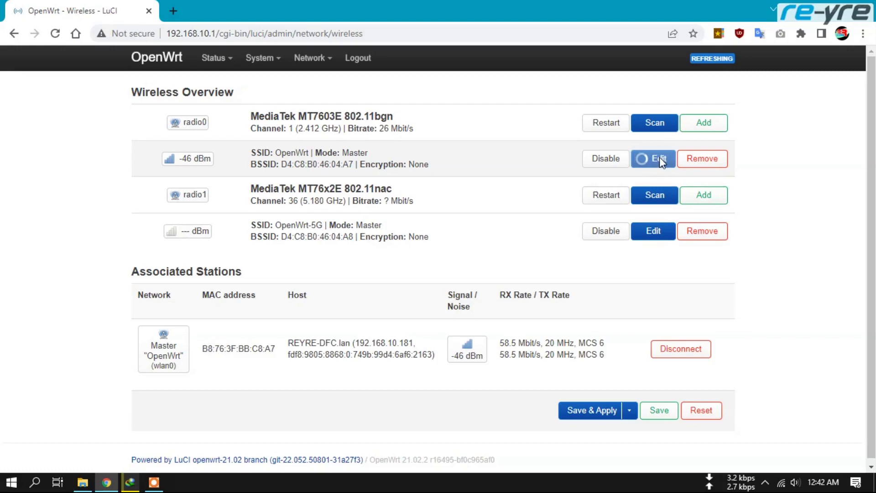
pyautogui.scroll(-1, 650, 224)
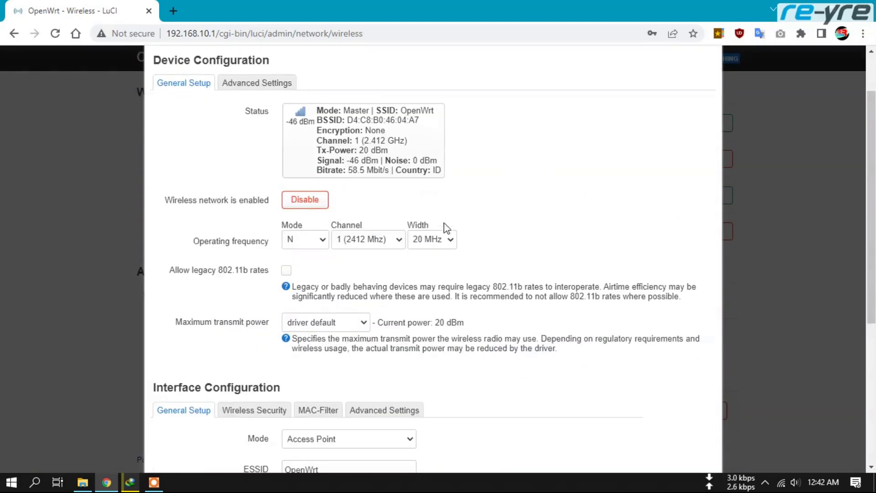
pyautogui.click(450, 239)
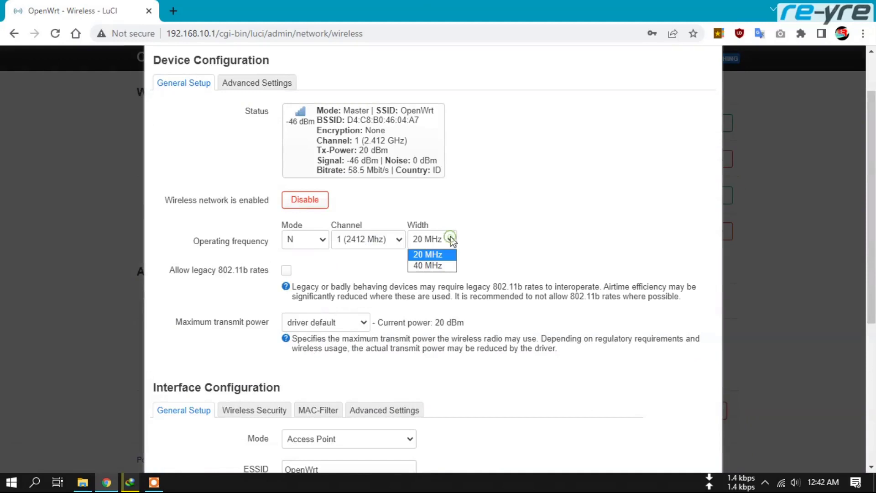
pyautogui.click(429, 266)
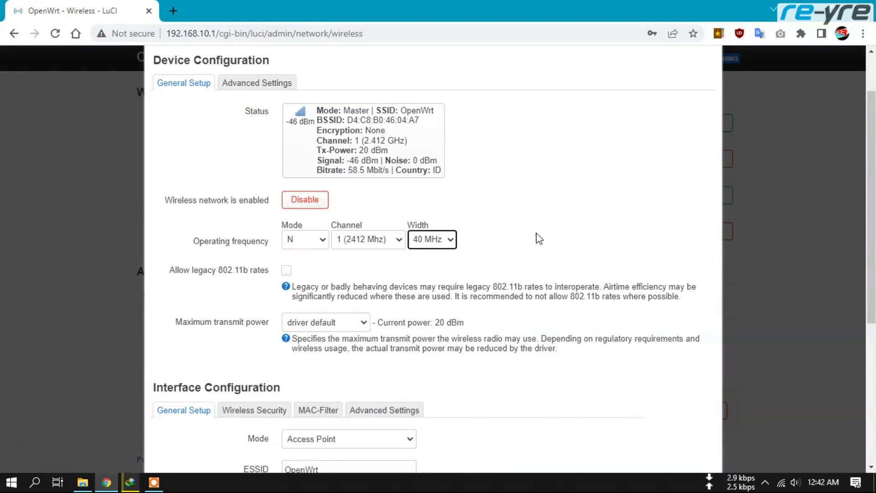
pyautogui.scroll(-1, 584, 239)
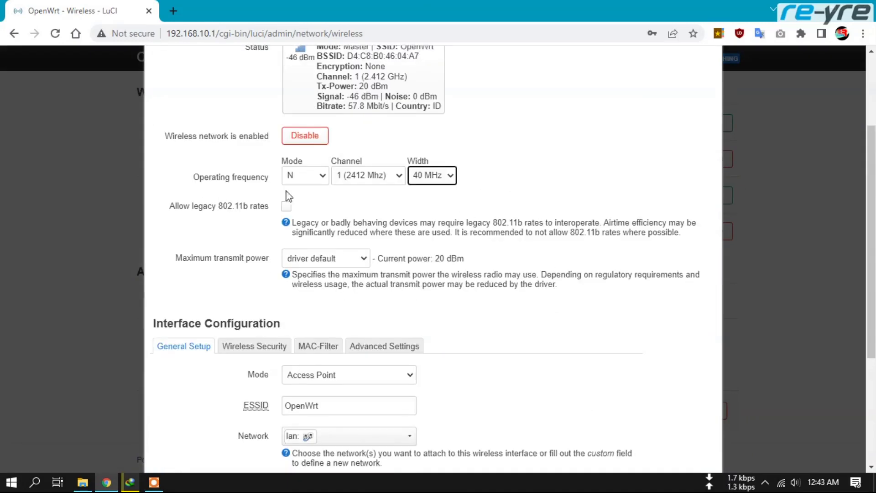
pyautogui.scroll(-3, 666, 233)
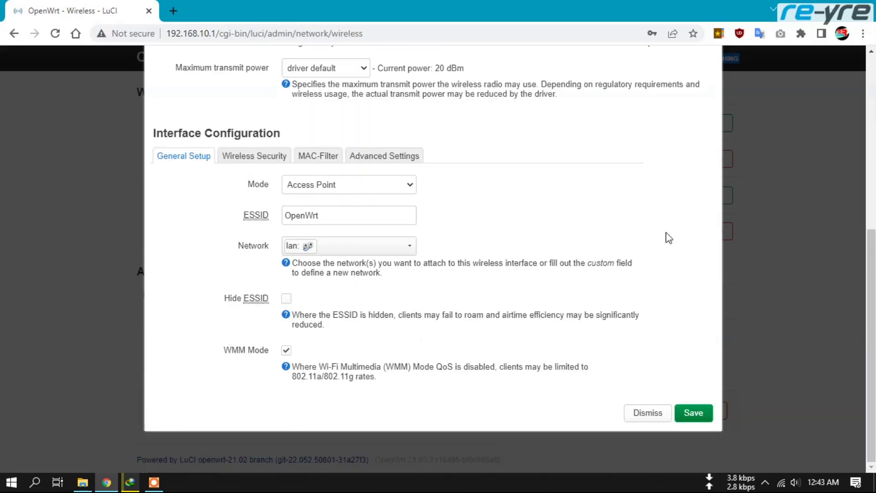
pyautogui.click(698, 412)
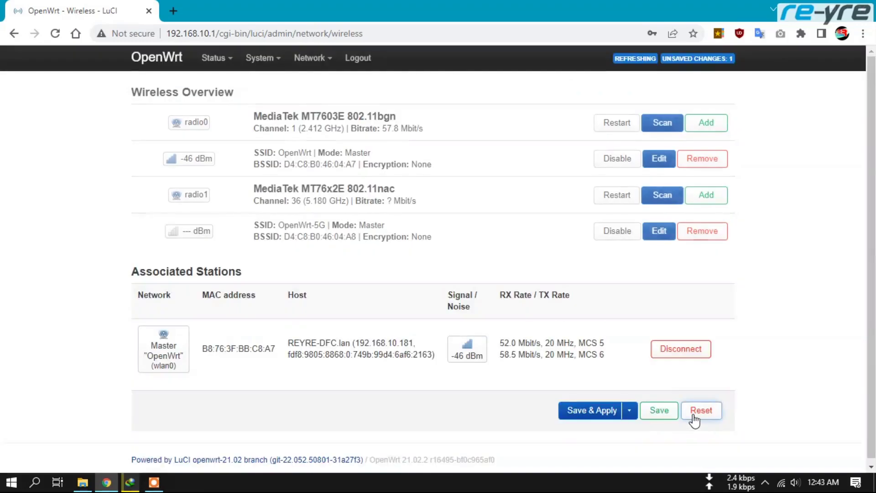
# Disconnect the computer from the OpenWrt Wi-Fi network and connect to it again.
pyautogui.click(781, 482)
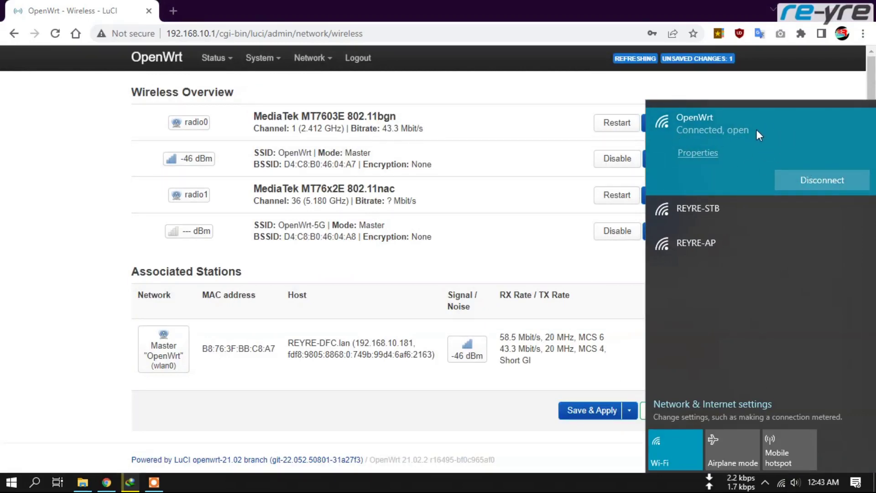
pyautogui.click(822, 179)
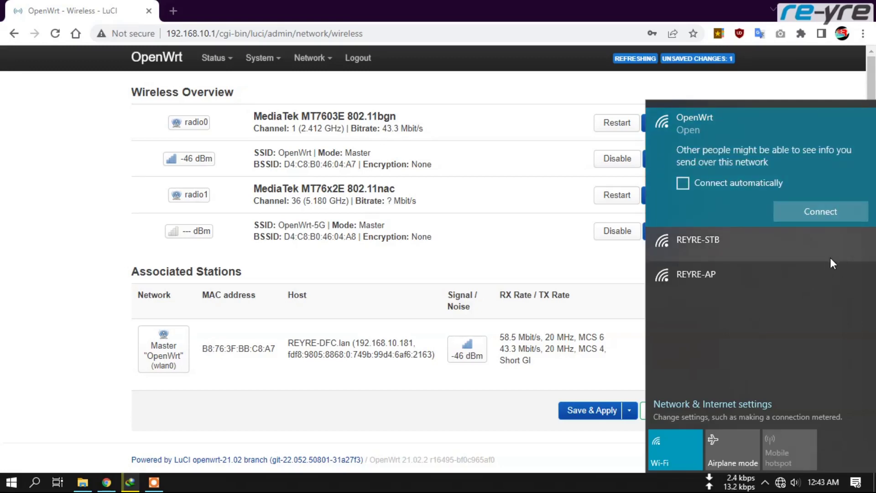
pyautogui.click(820, 212)
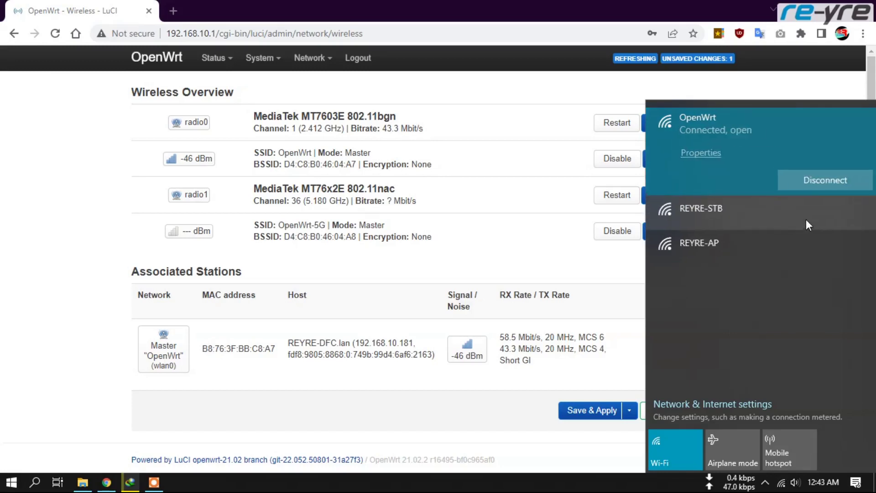
# Run the 10GB.bin download again over the reconnected Wi-Fi to check its transfer rate, and pause it.
pyautogui.click(141, 485)
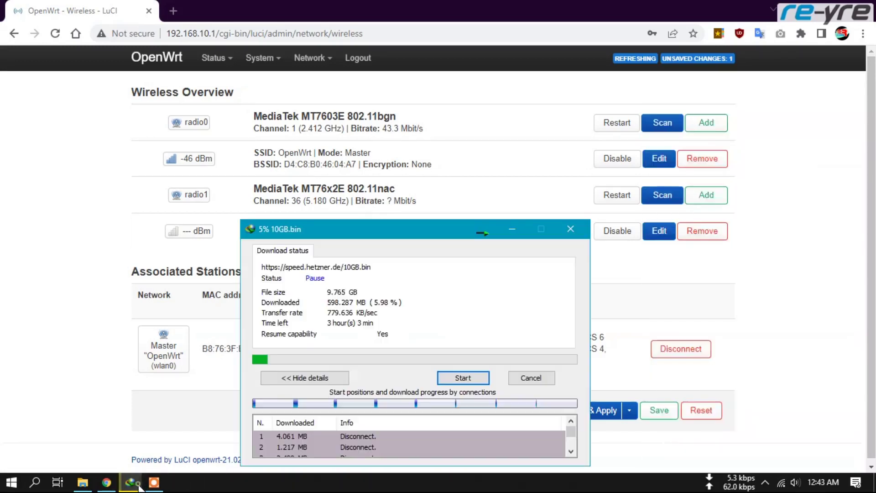
pyautogui.click(466, 380)
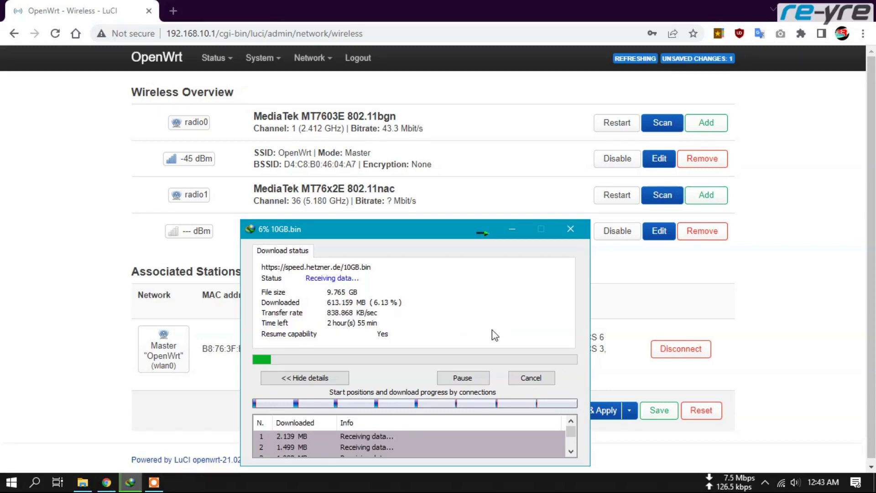
pyautogui.click(478, 379)
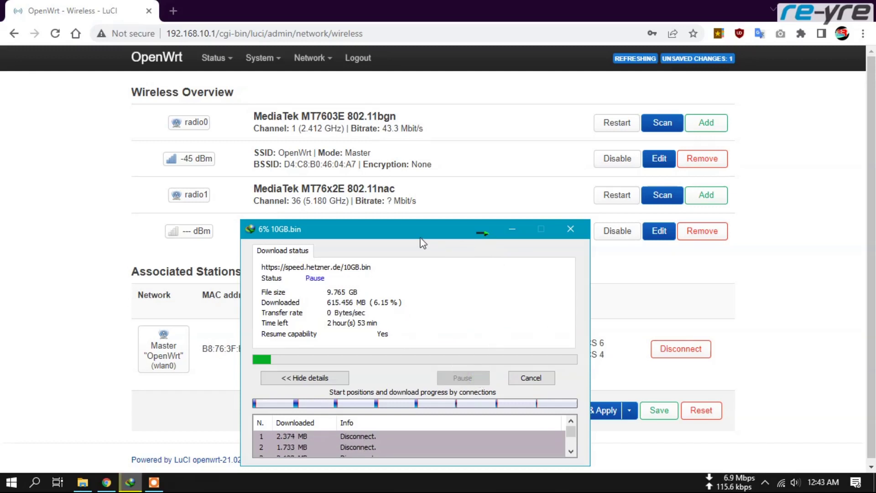
# Set the channel of the 2.4 GHz OpenWrt wireless network to auto and save its configuration.
pyautogui.click(659, 160)
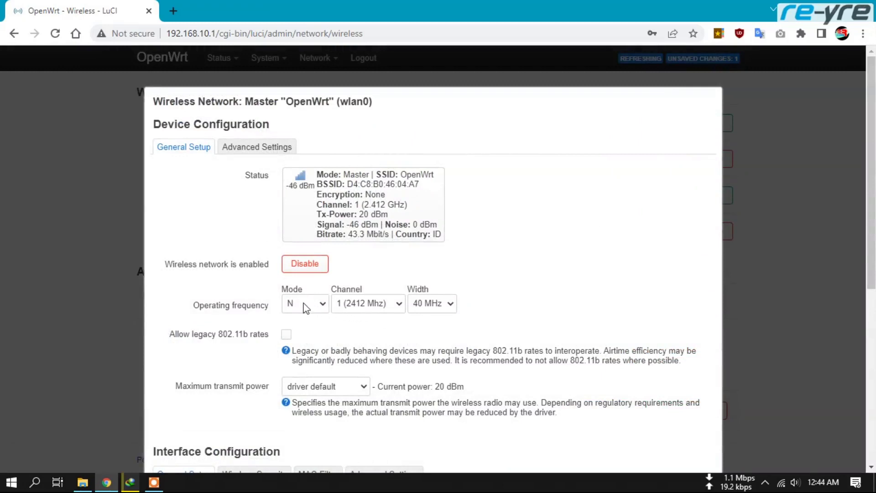
pyautogui.scroll(-3, 386, 314)
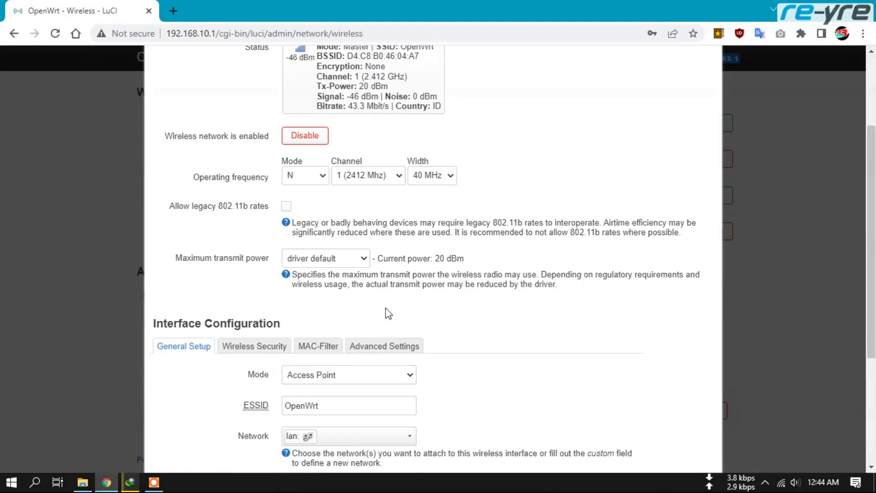
pyautogui.click(391, 178)
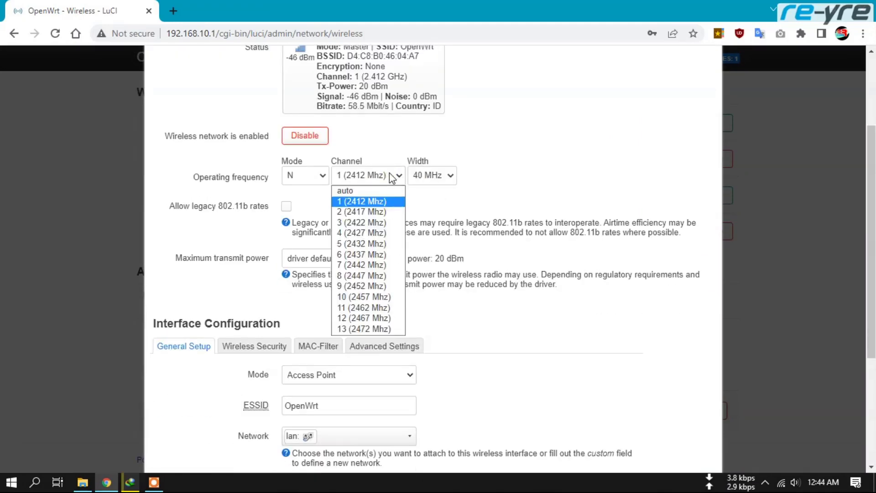
pyautogui.click(355, 192)
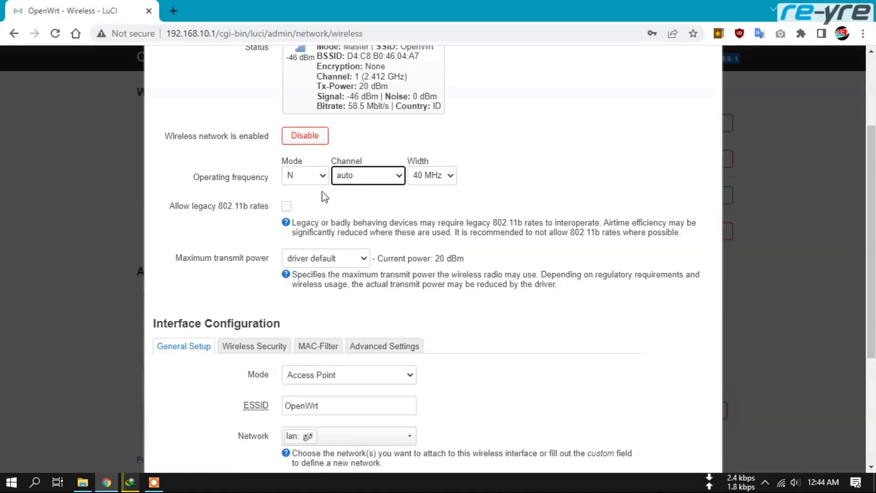
pyautogui.click(301, 178)
pyautogui.click(304, 178)
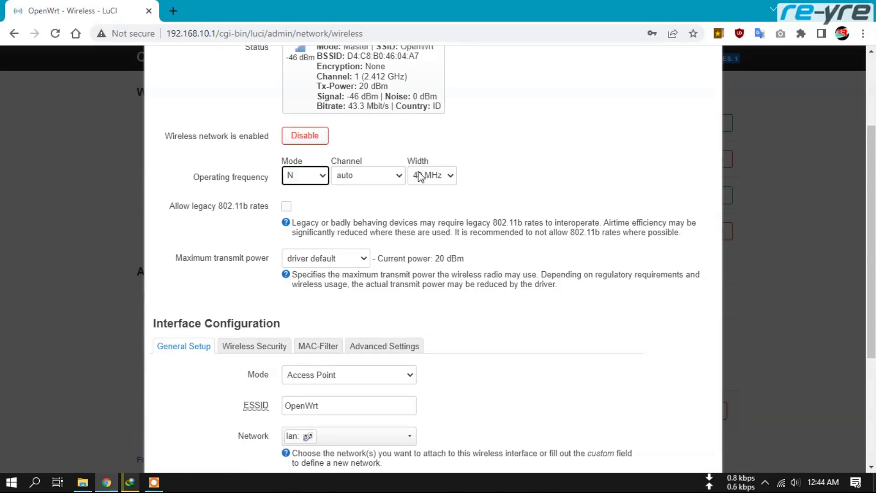
pyautogui.scroll(-4, 628, 202)
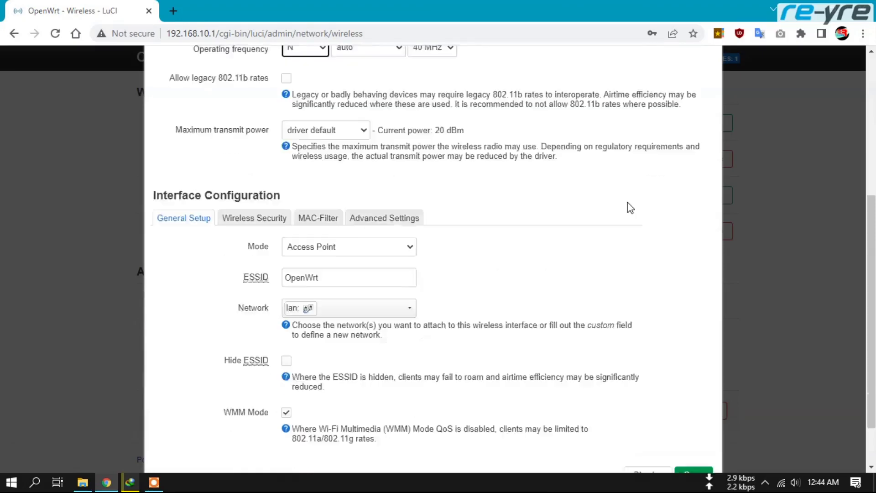
pyautogui.click(694, 413)
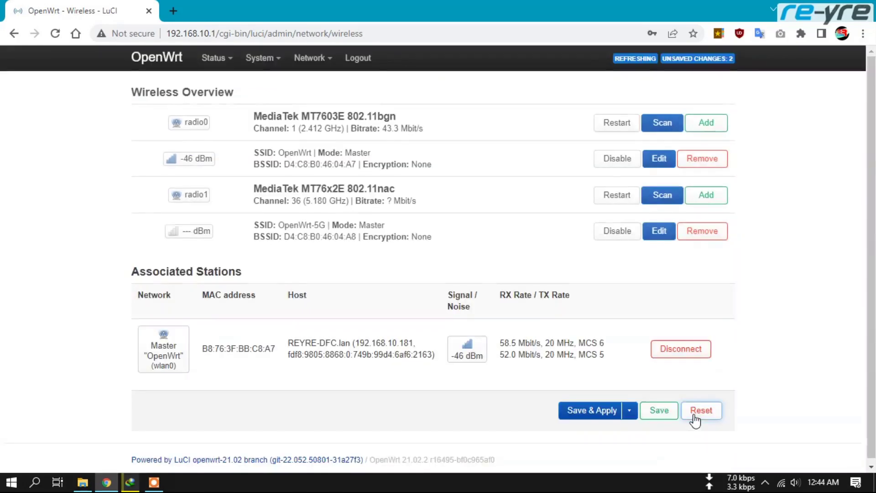
# Disconnect the computer from the OpenWrt Wi-Fi network and reconnect it after the channel change.
pyautogui.click(781, 482)
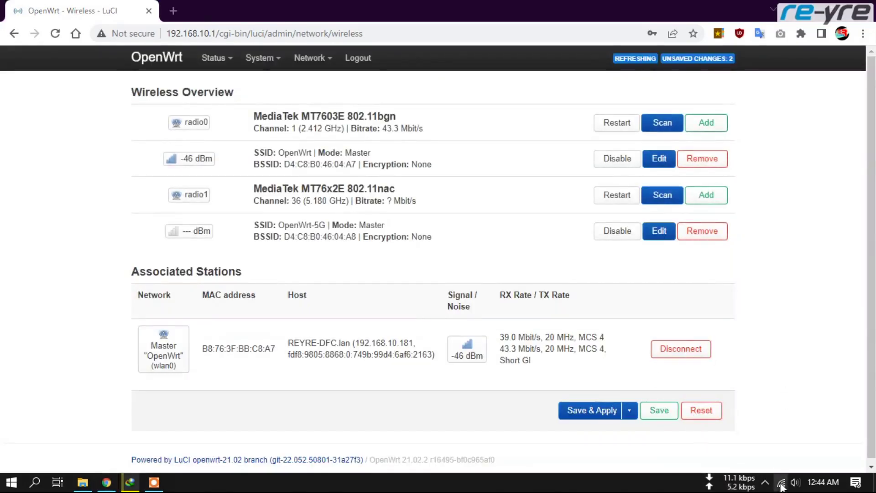
pyautogui.click(822, 177)
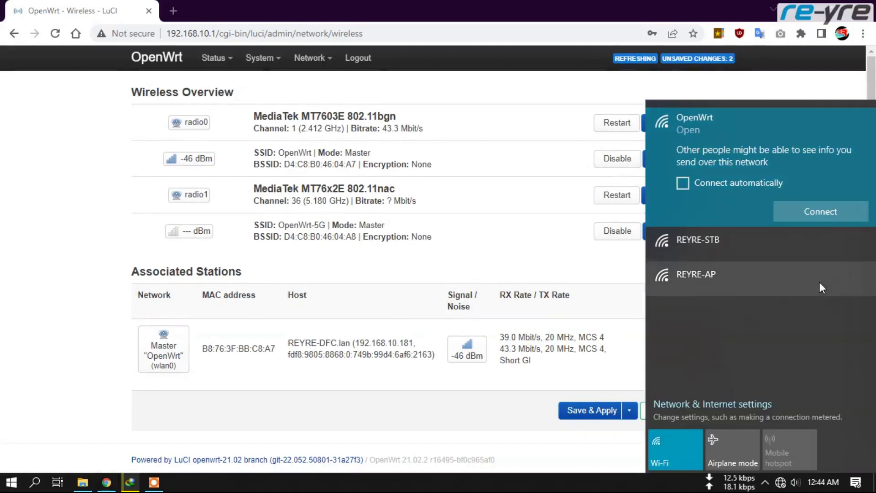
pyautogui.click(829, 206)
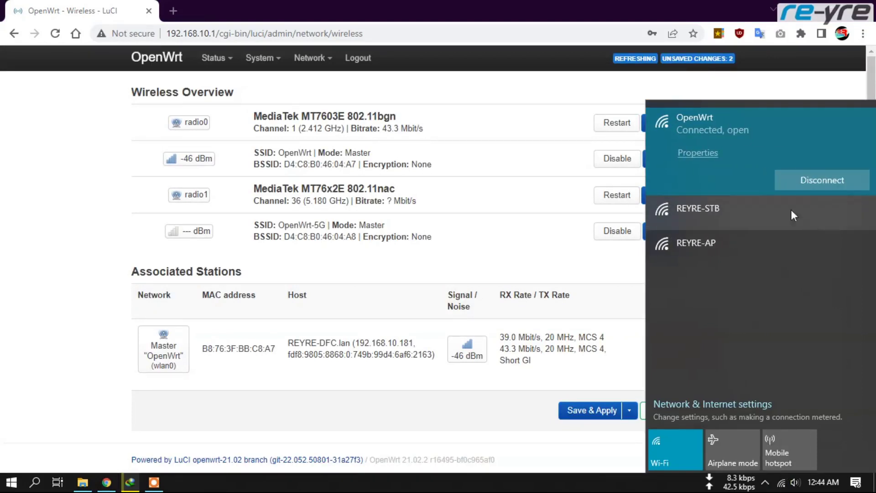
# Resume the 10GB.bin download to check its transfer rate with the channel on auto, pause it, and return to the Wireless overview.
pyautogui.click(130, 482)
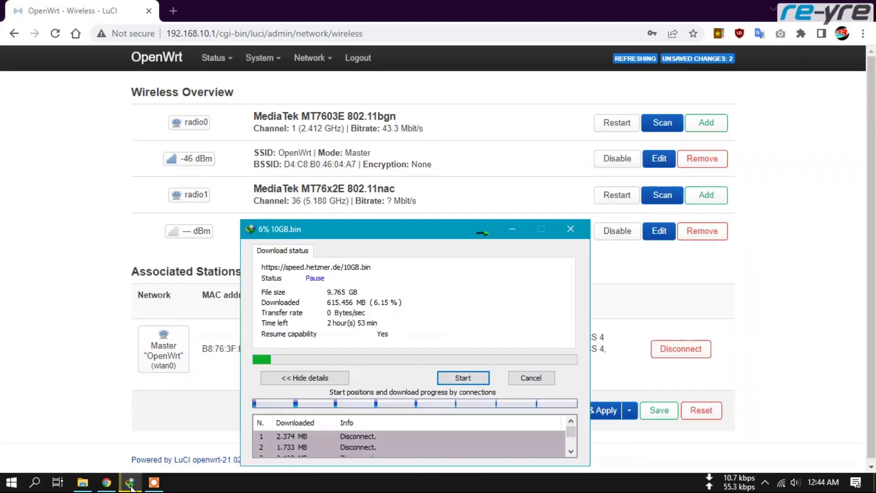
pyautogui.click(463, 378)
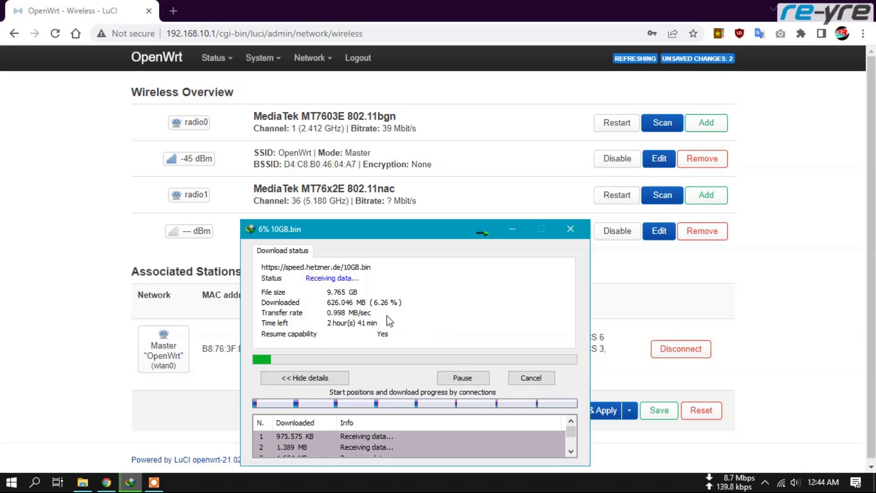
pyautogui.click(456, 378)
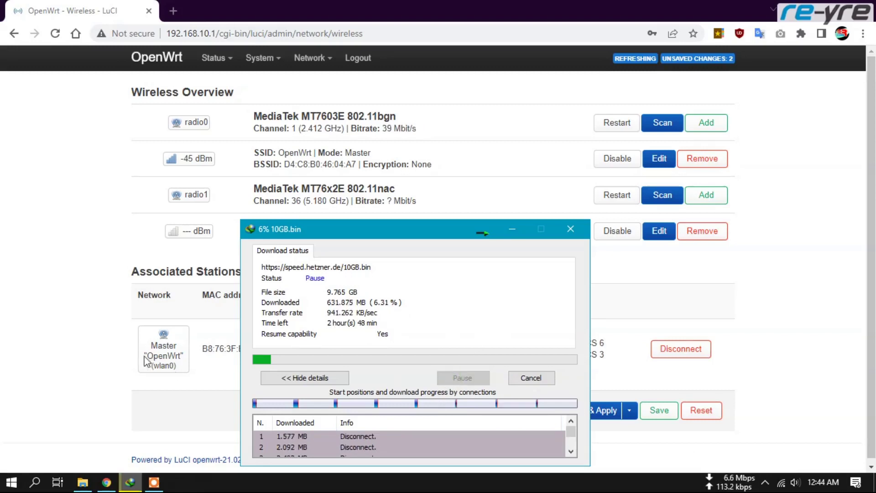
pyautogui.click(61, 297)
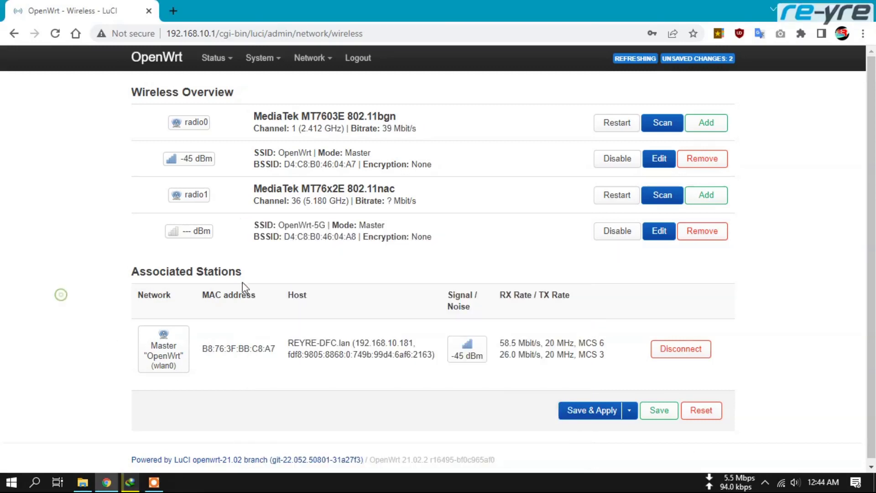
# Set the channel width of the 2.4 GHz OpenWrt wireless network to 20 MHz and save its configuration.
pyautogui.click(660, 159)
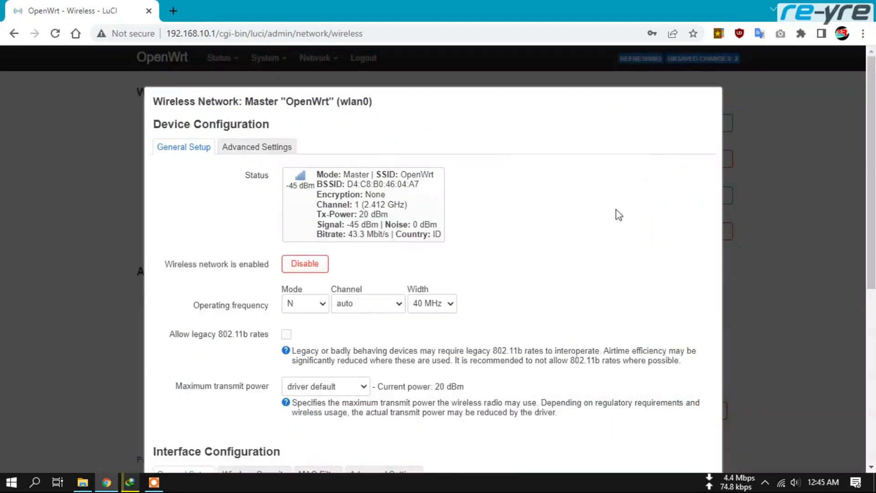
pyautogui.scroll(-3, 609, 230)
pyautogui.click(427, 174)
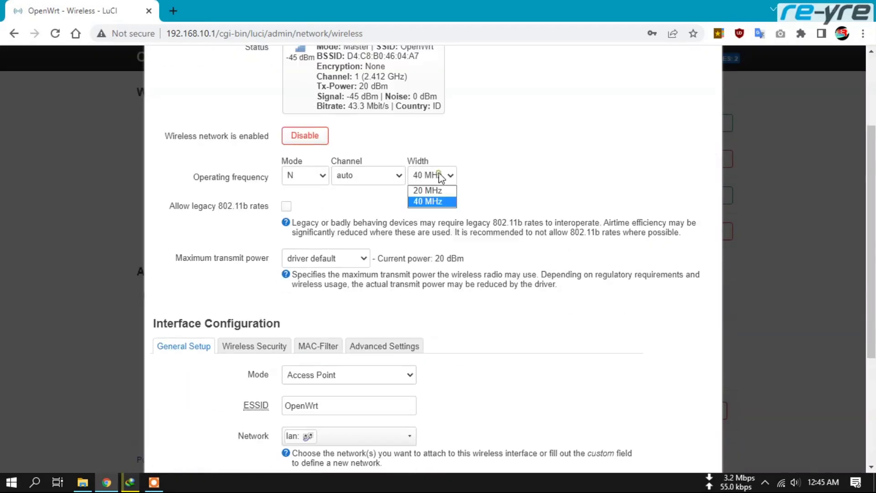
pyautogui.click(444, 191)
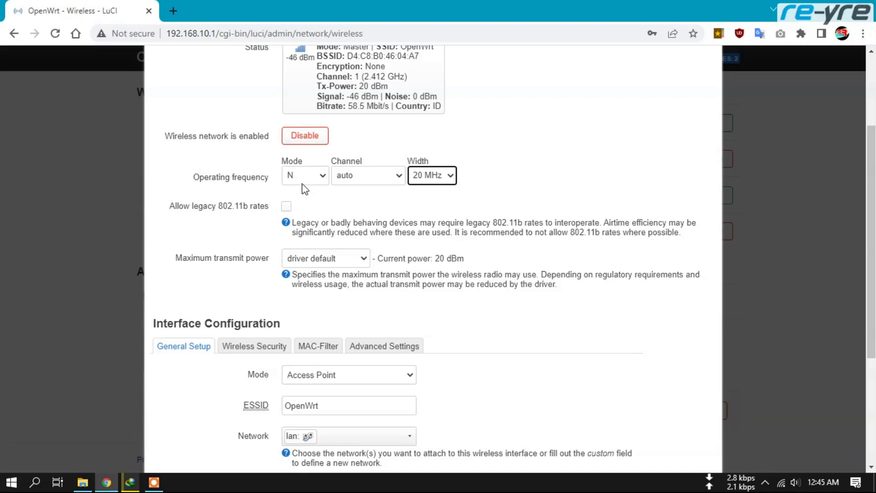
pyautogui.scroll(-4, 606, 174)
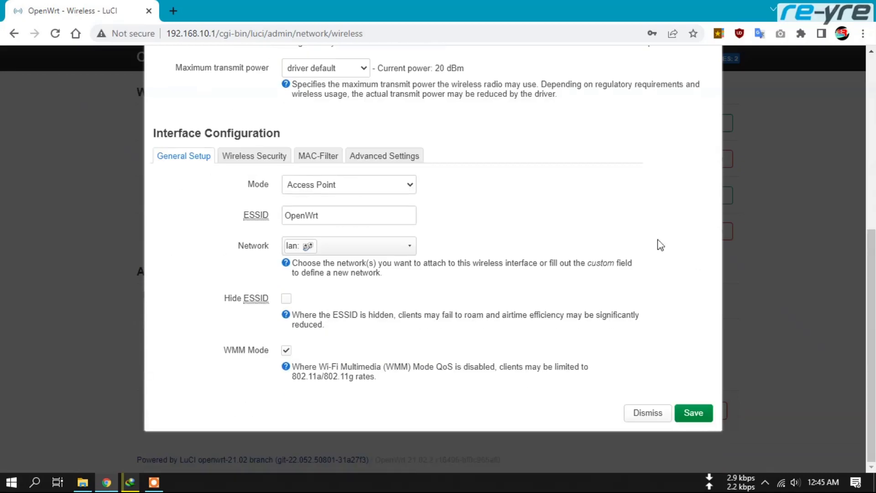
pyautogui.click(695, 412)
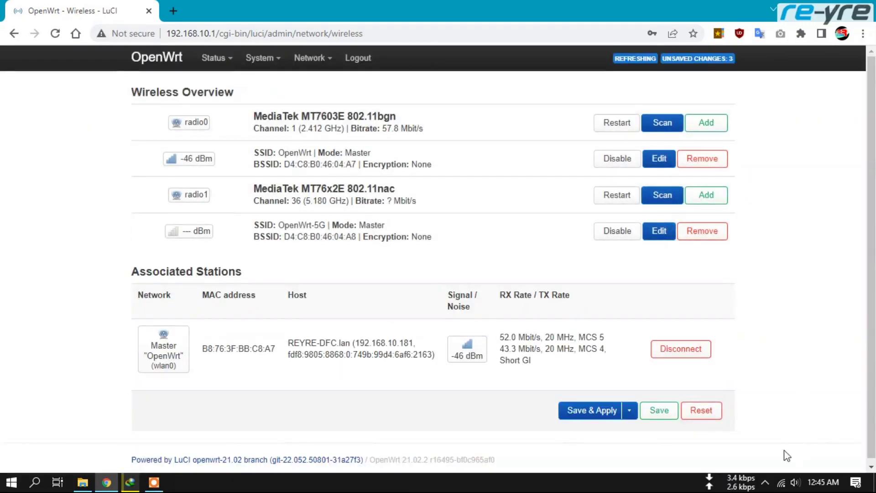
# Disconnect the computer from the OpenWrt Wi-Fi network and reconnect it after the width change.
pyautogui.moveTo(782, 484)
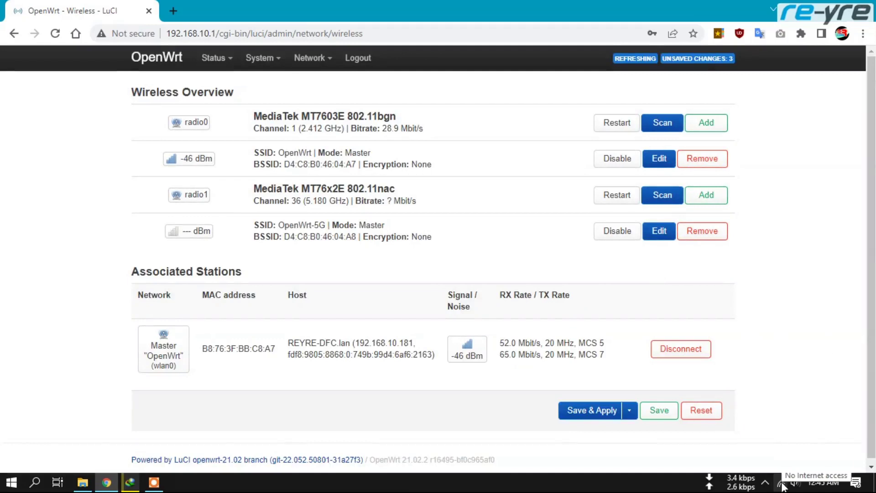
pyautogui.click(782, 485)
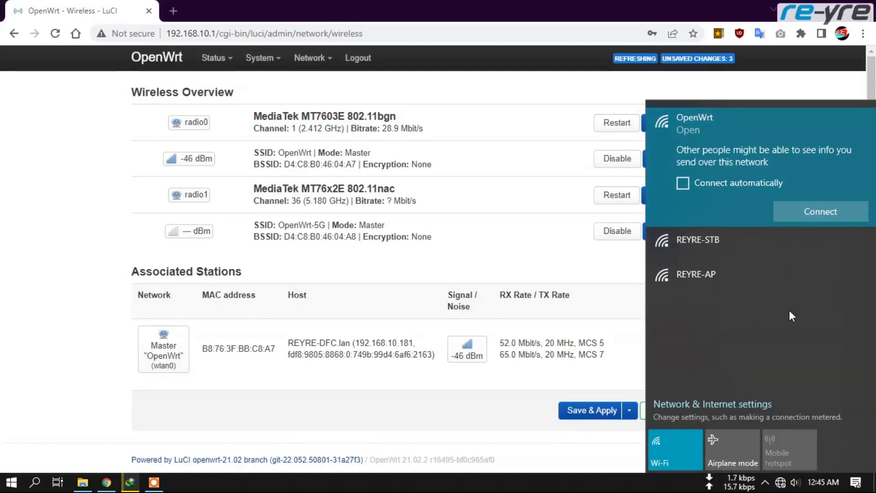
pyautogui.click(820, 209)
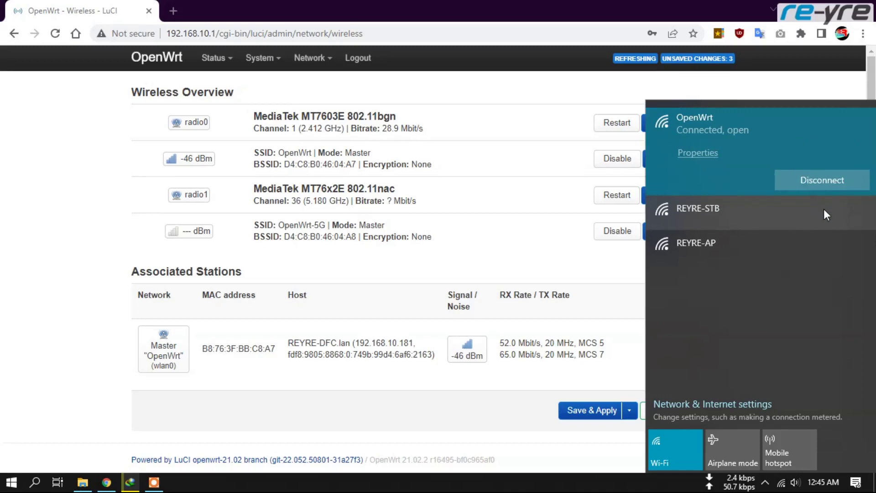
pyautogui.click(73, 310)
# Resume the 10GB.bin download to check its transfer rate at the 20 MHz setting, pause it, and return to the Wireless overview.
pyautogui.click(130, 482)
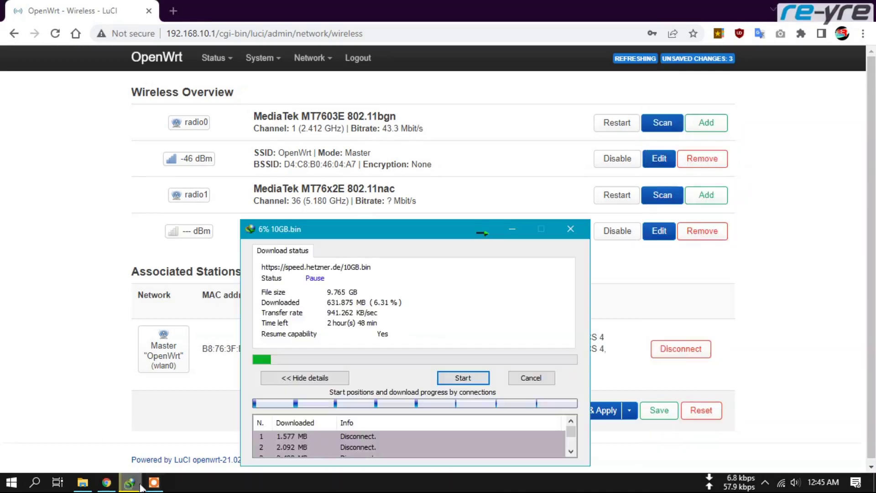
pyautogui.click(465, 379)
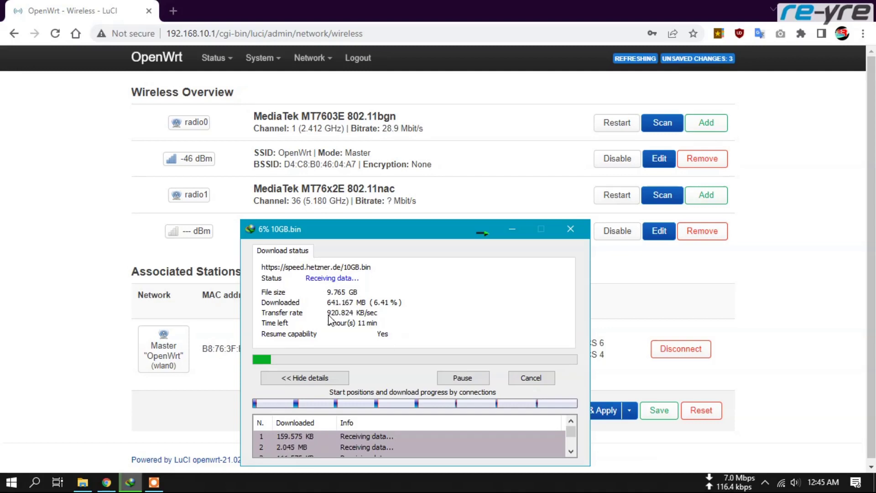
pyautogui.click(464, 378)
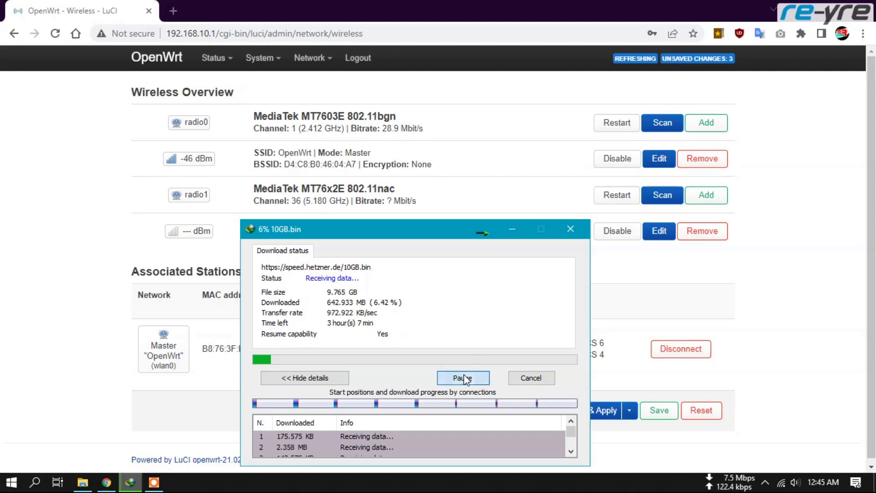
pyautogui.click(39, 273)
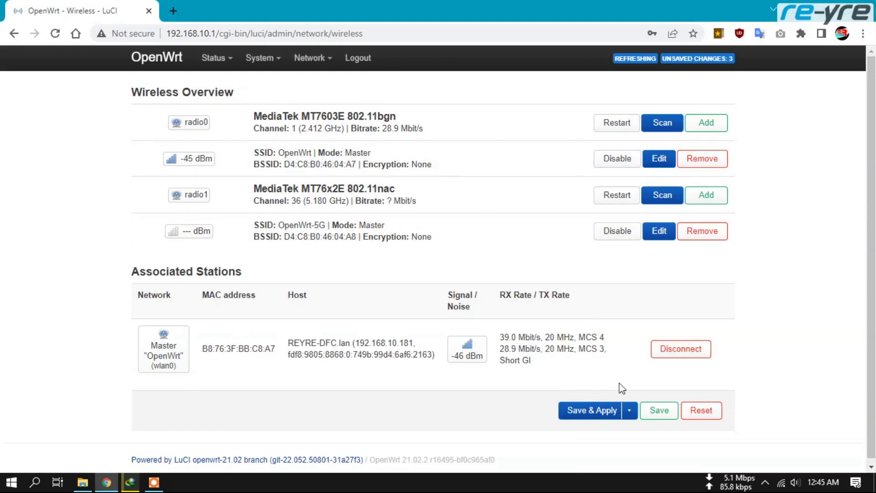
# Save and apply the pending wireless changes on the router, and reconnect the computer to the OpenWrt Wi-Fi network.
pyautogui.click(595, 411)
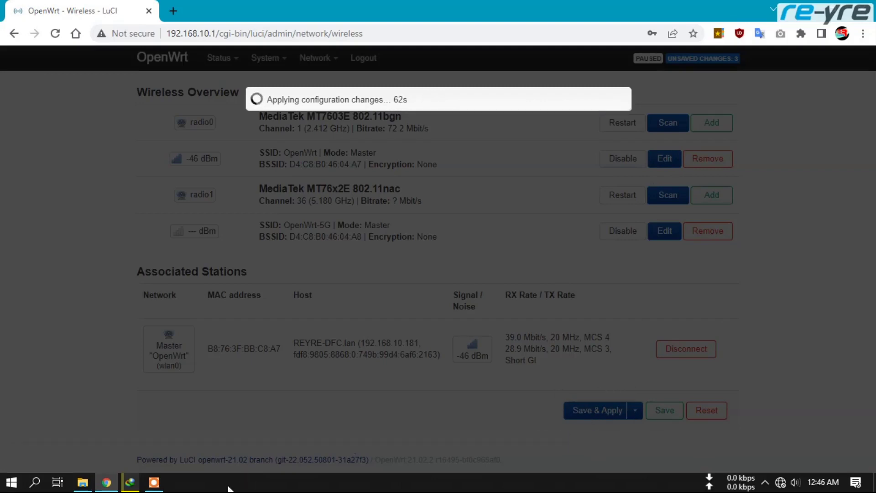
pyautogui.click(780, 482)
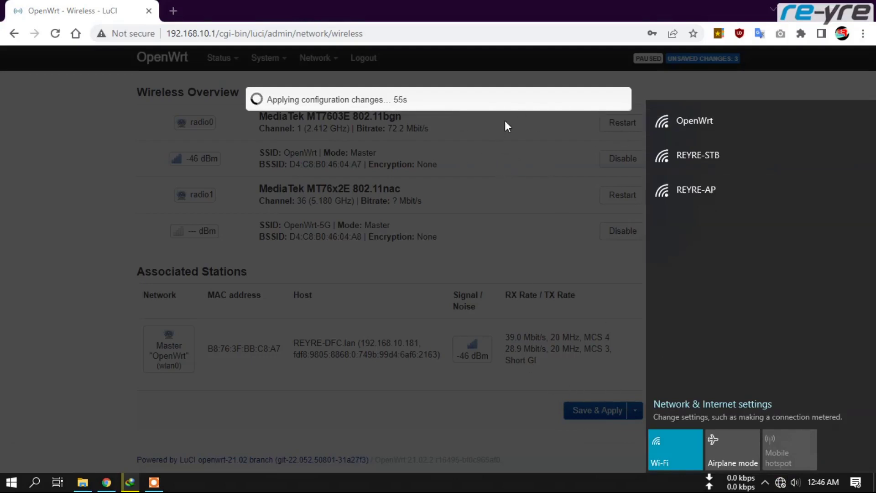
pyautogui.click(796, 132)
pyautogui.click(798, 212)
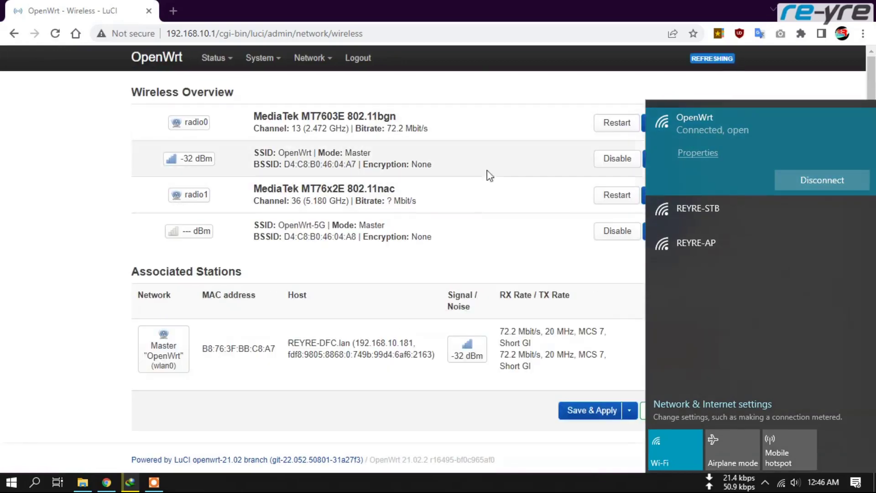
pyautogui.click(82, 183)
# Review the 2.4 GHz network's operating frequency settings, and resume the 10GB.bin download to check its transfer rate and the network traffic graph.
pyautogui.click(662, 158)
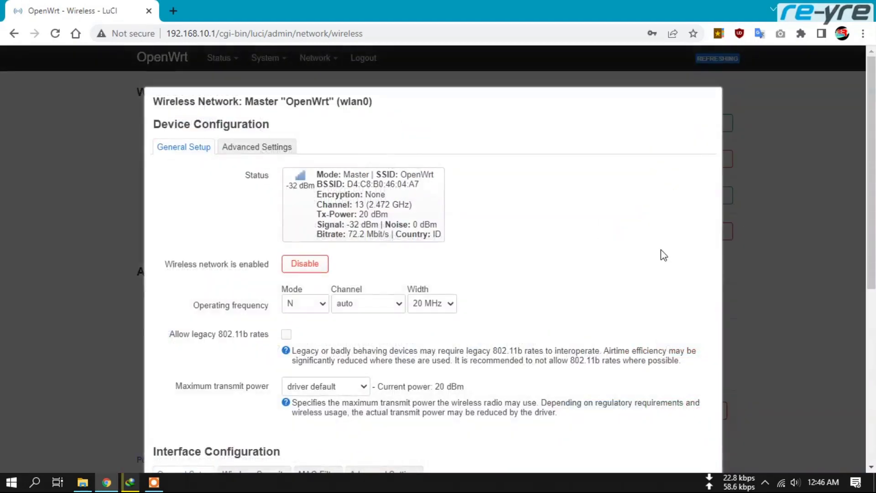
pyautogui.scroll(-3, 662, 255)
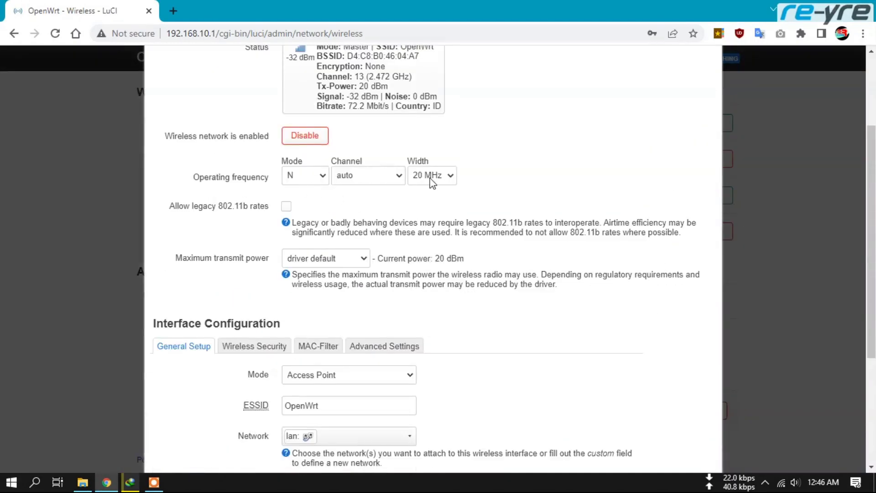
pyautogui.click(135, 488)
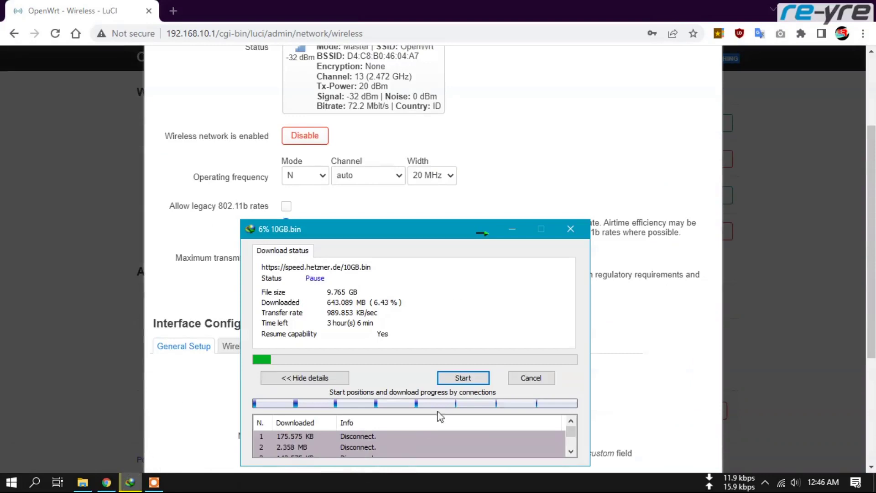
pyautogui.click(462, 378)
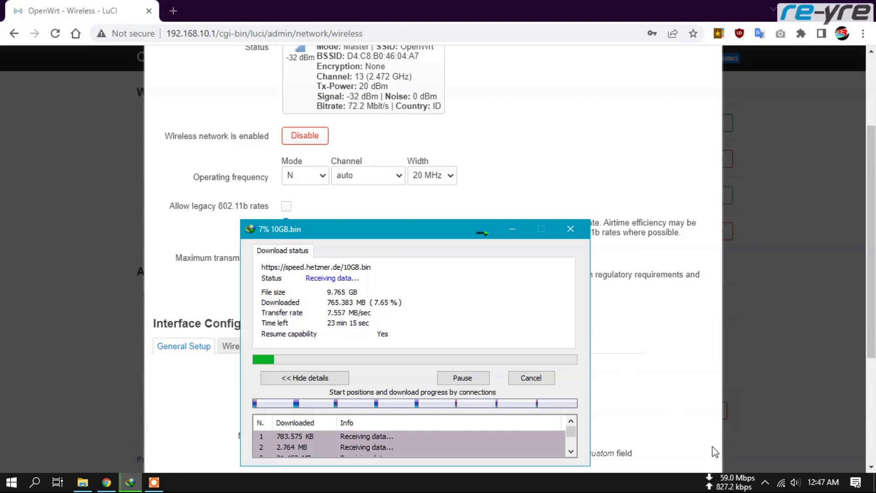
pyautogui.click(729, 487)
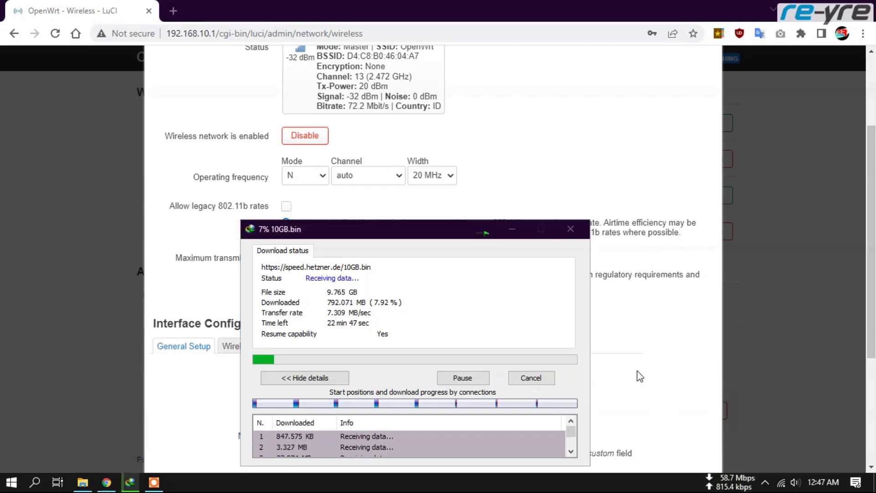
pyautogui.moveTo(726, 481)
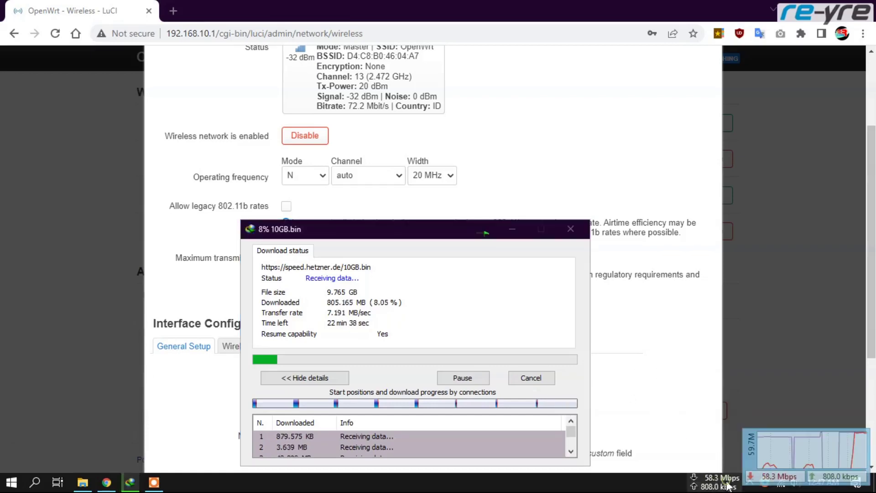
# Place the network traffic graph over the 10GB.bin download details to compare transfer rates, and pause the download.
pyautogui.moveTo(782, 455); pyautogui.dragTo(467, 281)
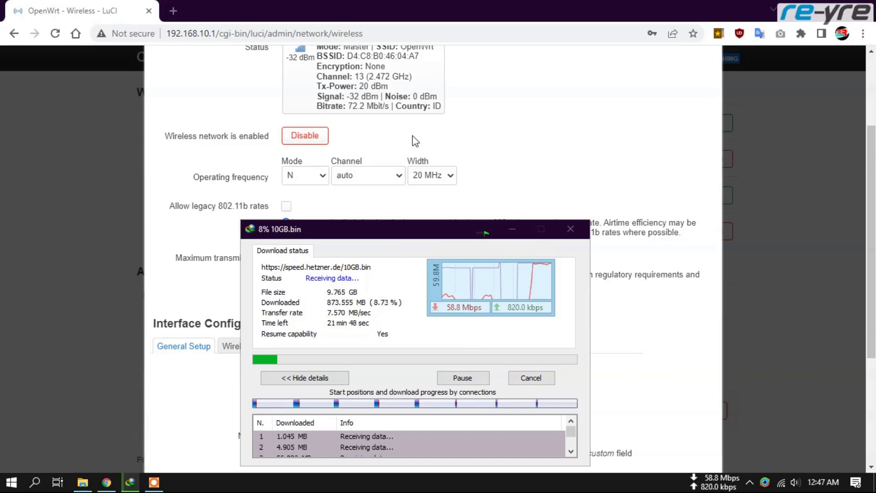
pyautogui.moveTo(487, 289)
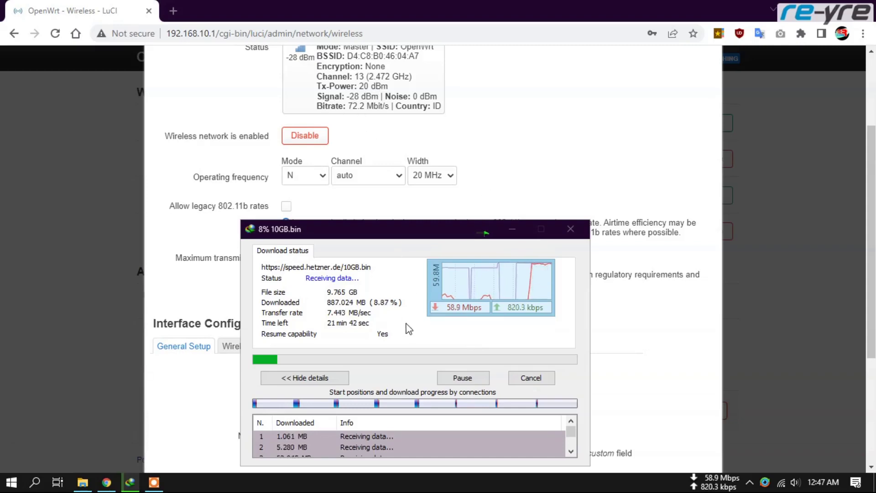
pyautogui.click(470, 378)
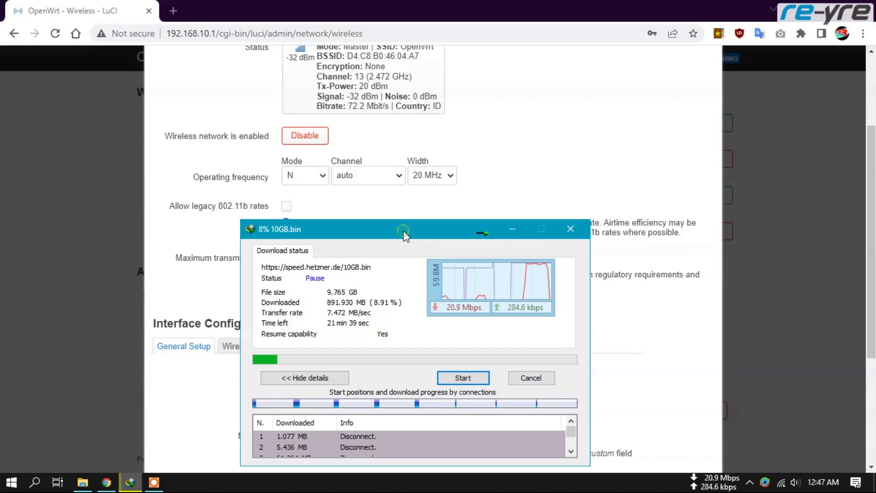
pyautogui.moveTo(502, 305)
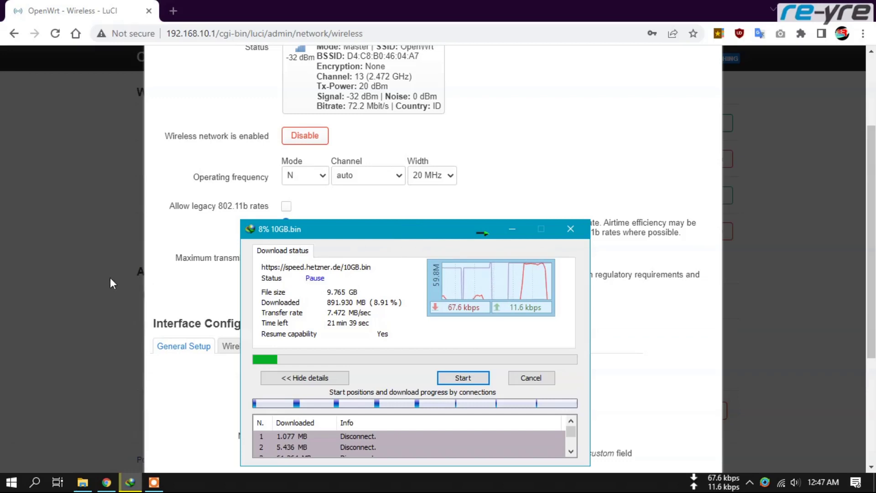
pyautogui.click(481, 378)
# Set the 2.4 GHz network's channel to 1 (2412 Mhz), and save and apply the change on the router.
pyautogui.click(478, 185)
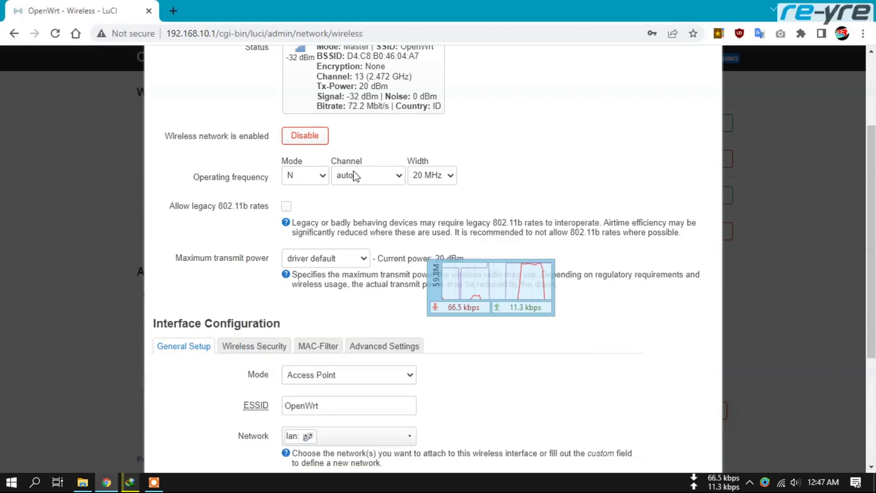
pyautogui.click(388, 179)
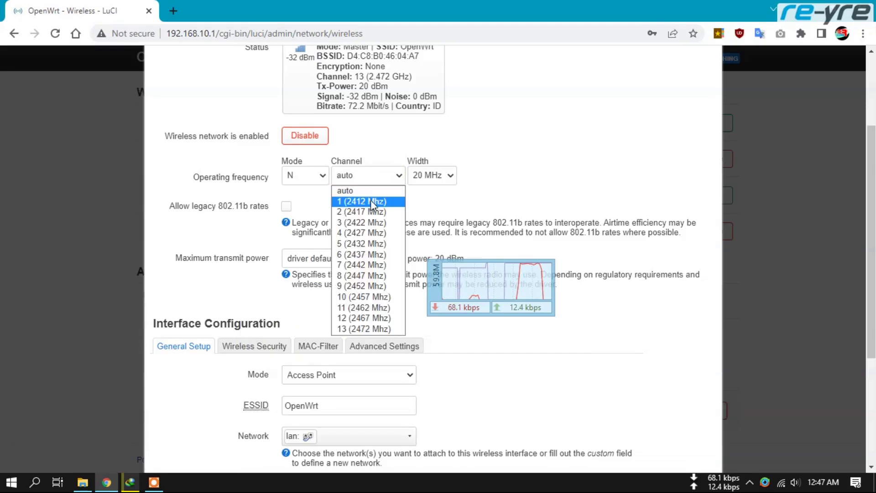
pyautogui.click(348, 203)
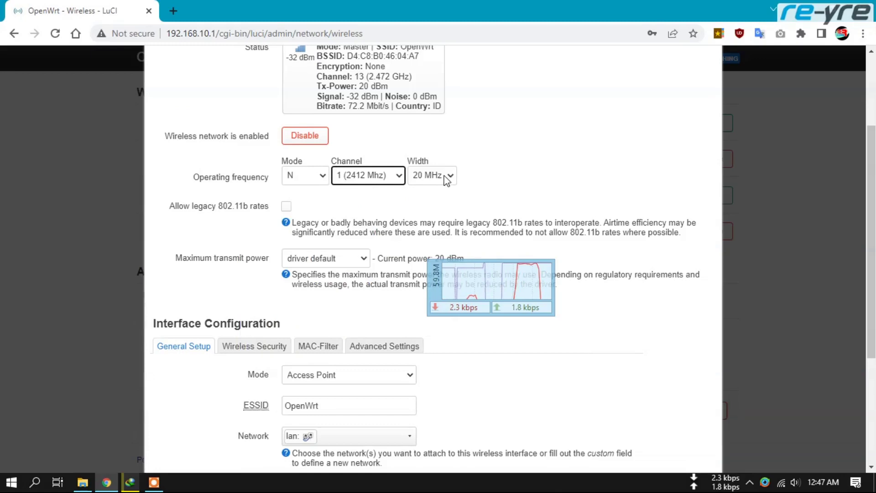
pyautogui.scroll(-4, 616, 233)
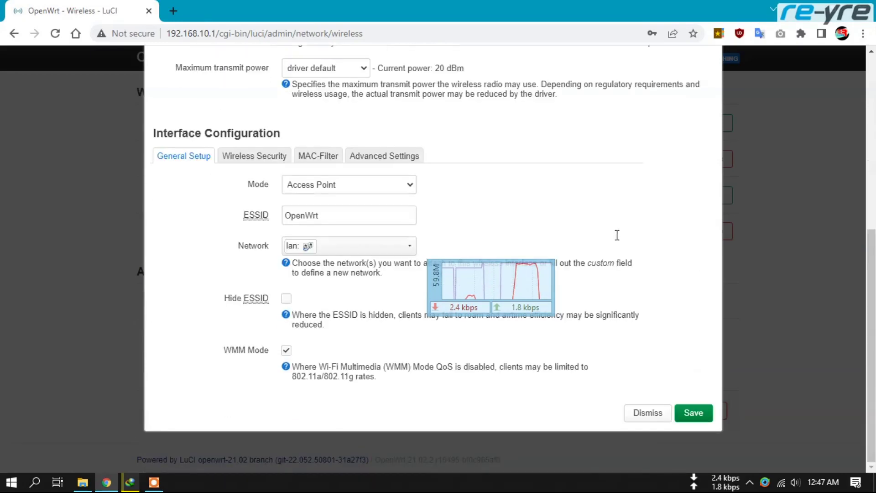
pyautogui.click(701, 417)
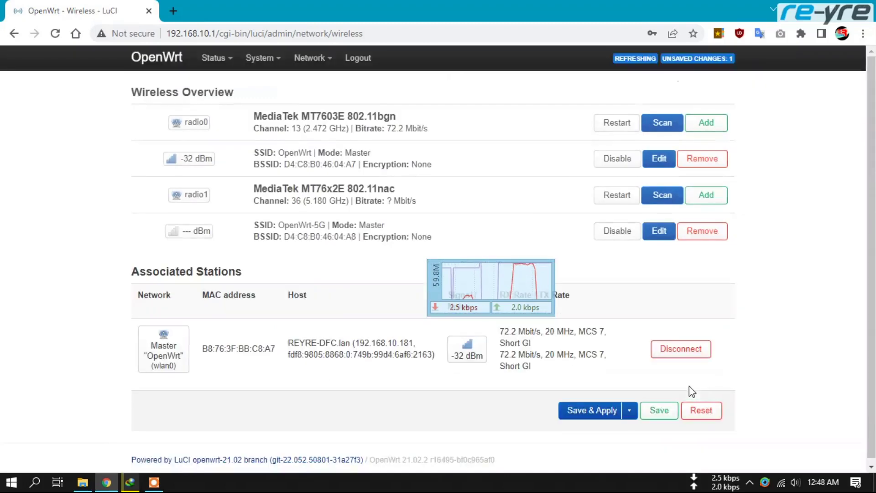
pyautogui.click(591, 412)
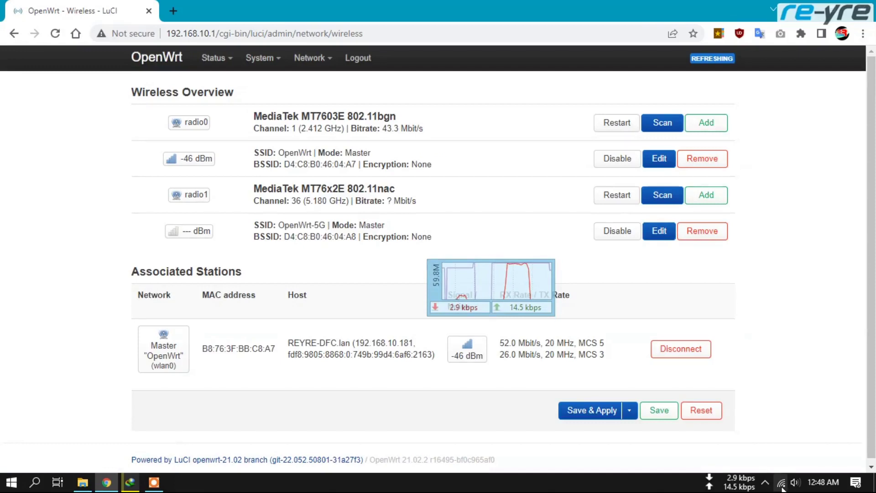
pyautogui.click(576, 409)
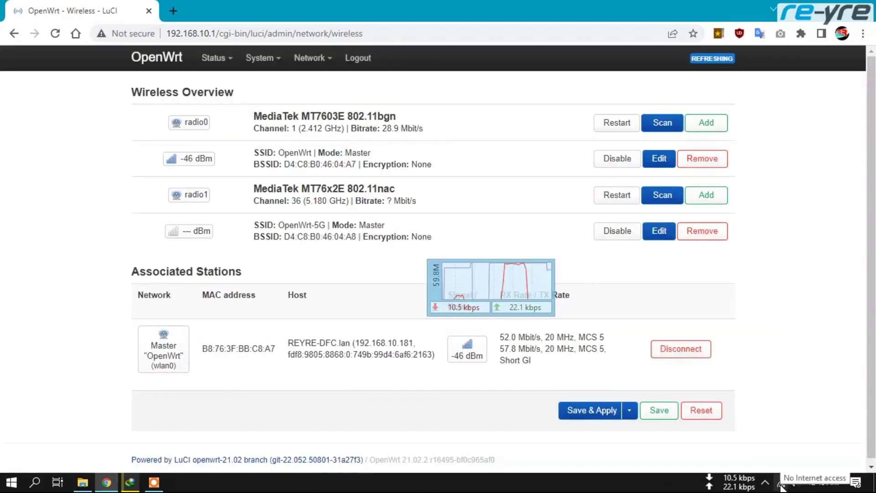
# Disconnect the computer from the OpenWrt Wi-Fi network and reconnect it after the channel change.
pyautogui.click(781, 483)
pyautogui.click(820, 178)
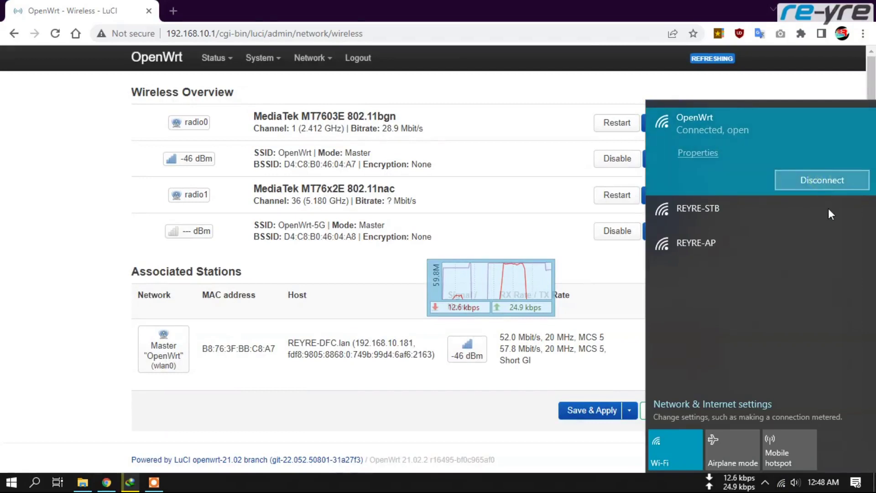
pyautogui.click(822, 210)
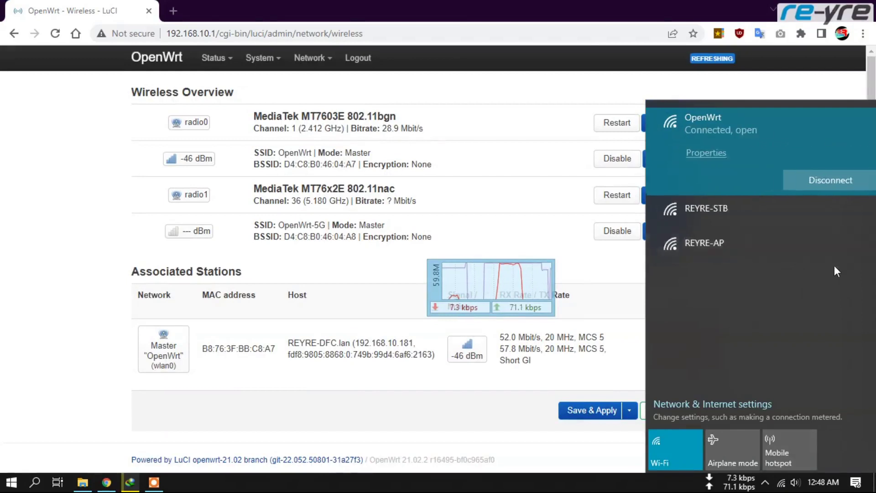
# Resume the 10GB.bin download to check its transfer rate on channel 1, and pause it.
pyautogui.click(130, 482)
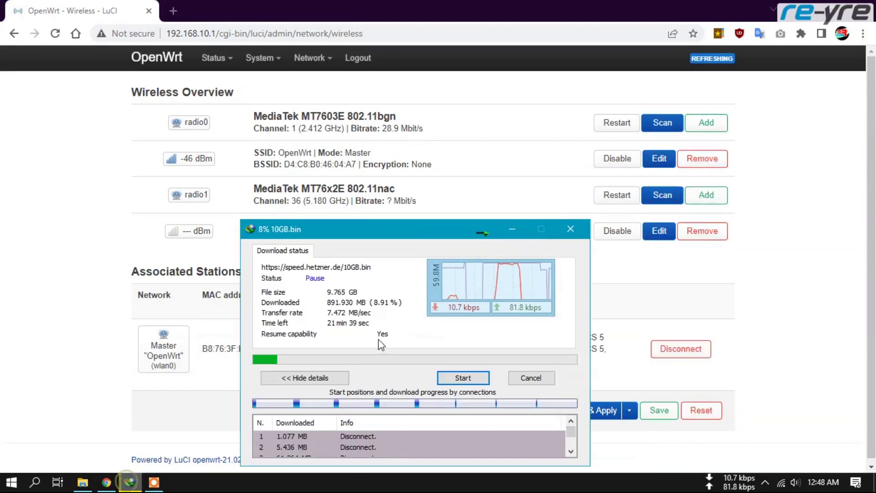
pyautogui.click(462, 379)
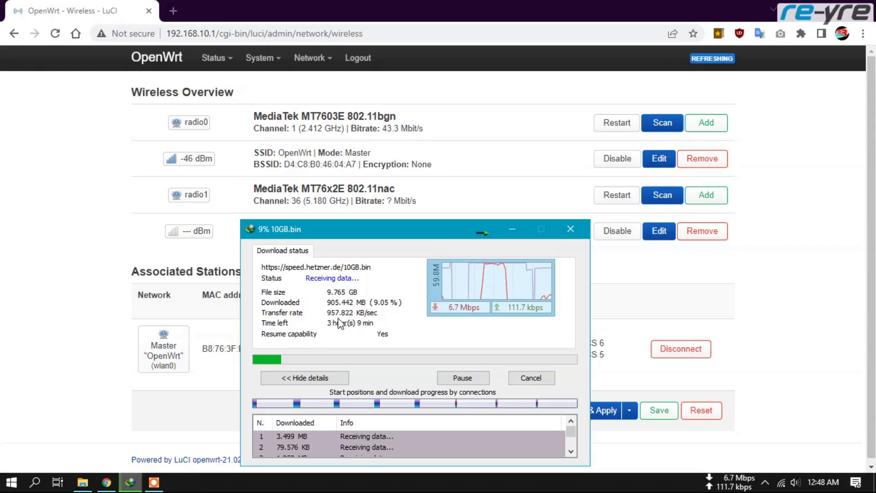
pyautogui.moveTo(450, 309)
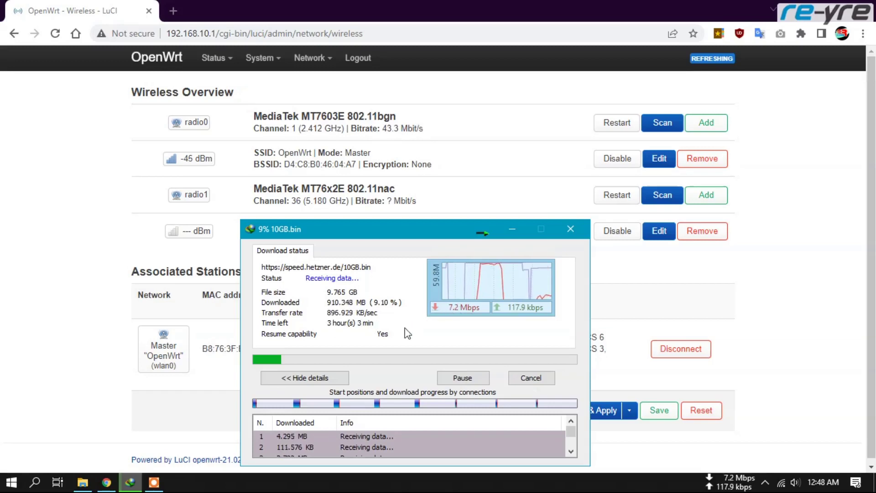
pyautogui.click(467, 379)
# Edit the 2.4 GHz OpenWrt network to use channel auto with a 40 MHz width, and save the settings.
pyautogui.click(74, 273)
pyautogui.click(658, 158)
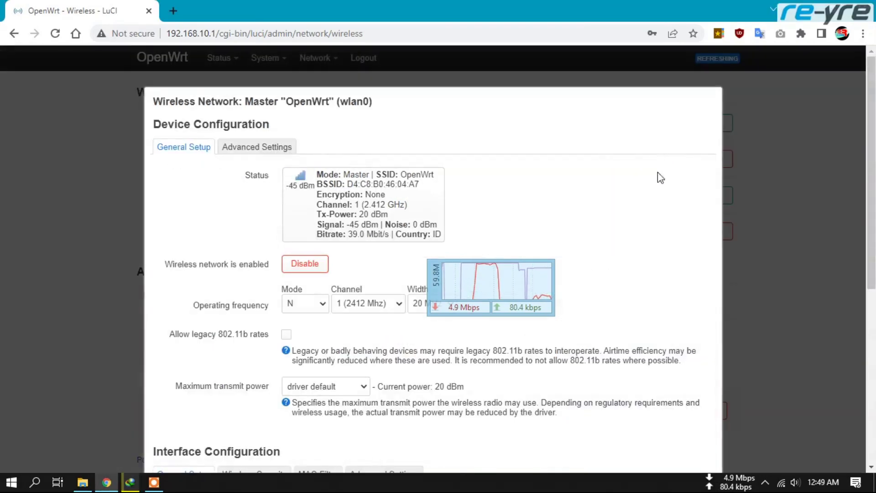
pyautogui.moveTo(488, 287); pyautogui.dragTo(787, 253)
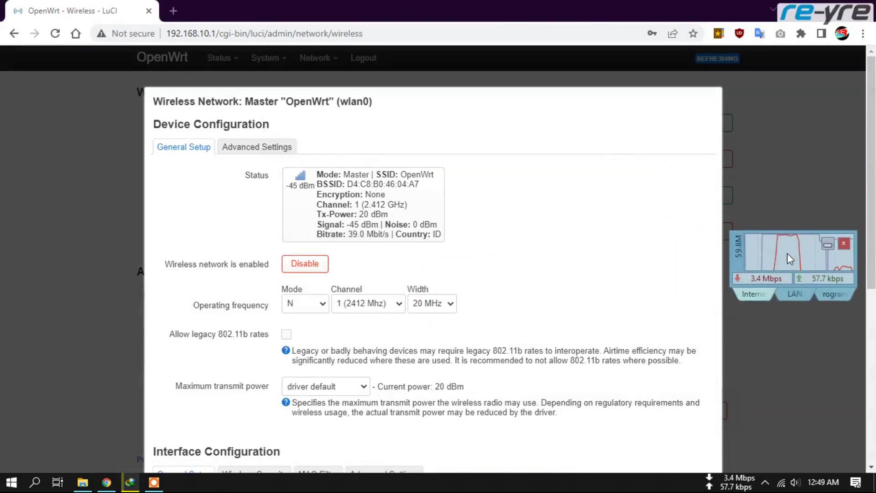
pyautogui.scroll(-3, 489, 258)
pyautogui.click(451, 176)
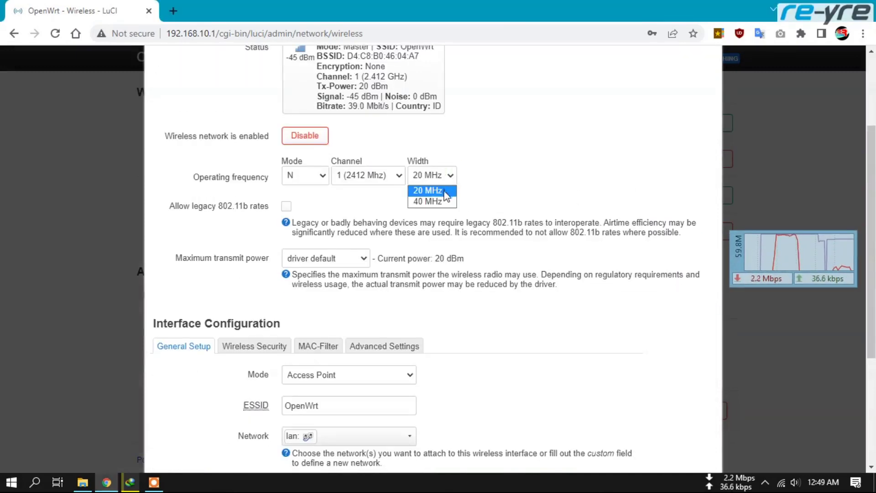
pyautogui.click(445, 200)
pyautogui.click(383, 179)
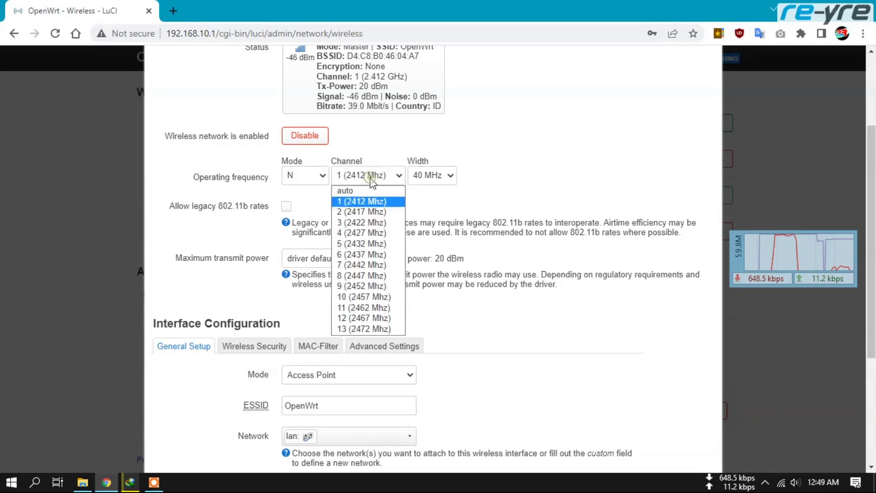
pyautogui.click(368, 189)
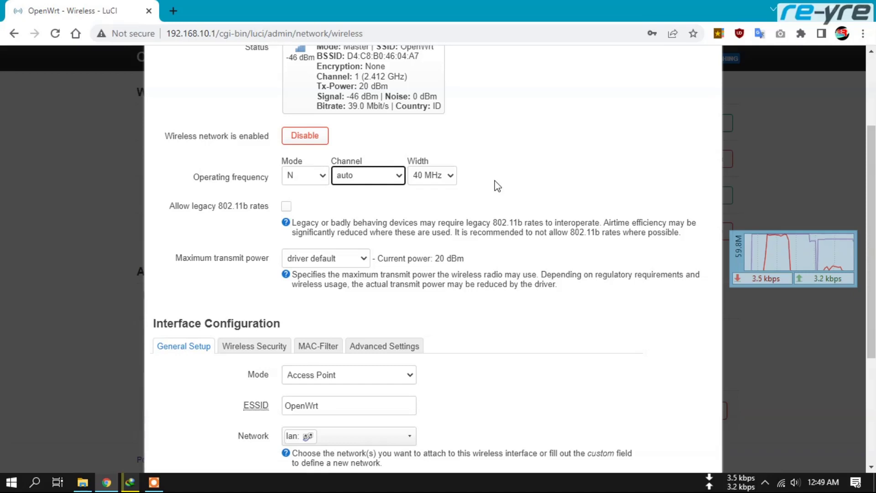
pyautogui.click(452, 177)
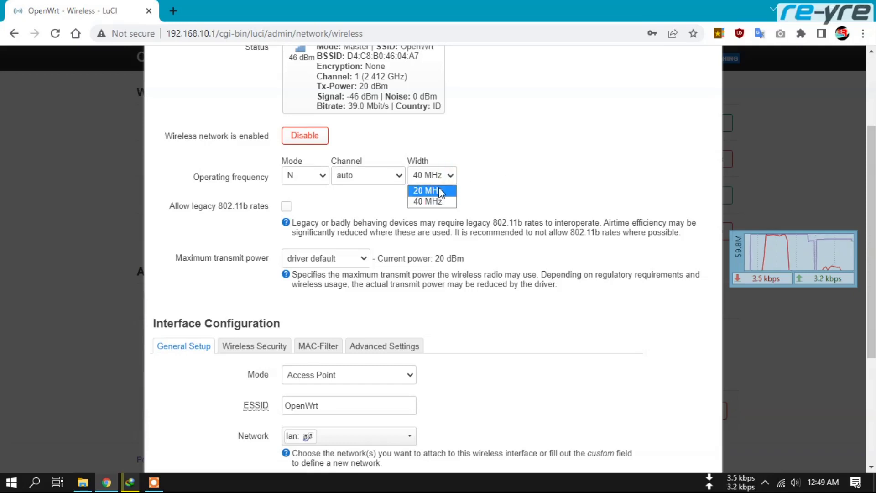
pyautogui.click(445, 201)
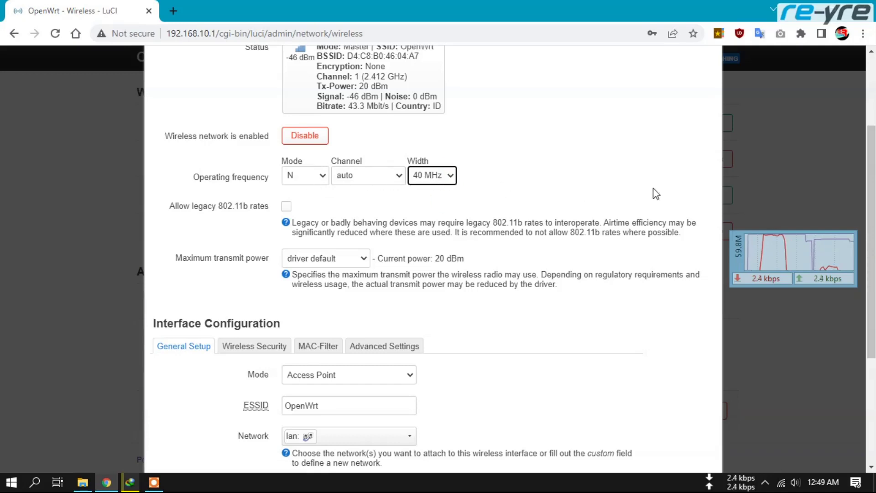
pyautogui.scroll(-4, 655, 194)
pyautogui.click(698, 413)
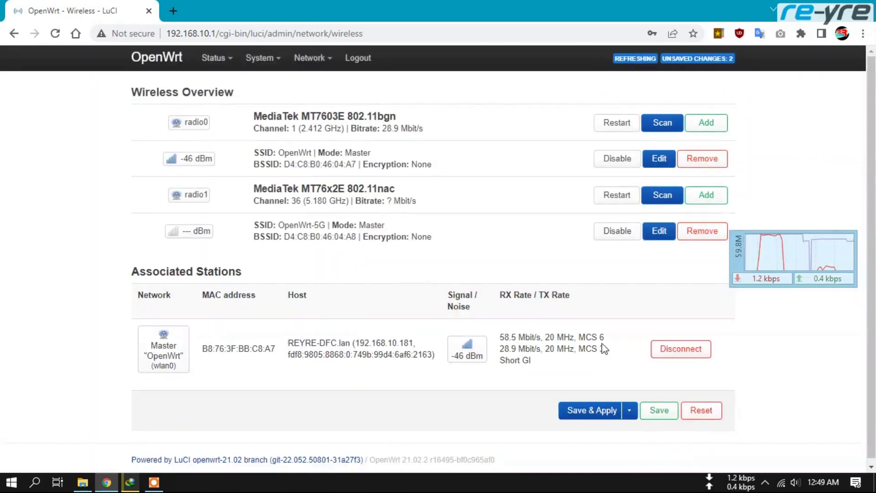
# Apply the pending wireless changes on the router, and reconnect the computer to the OpenWrt Wi-Fi network.
pyautogui.click(587, 413)
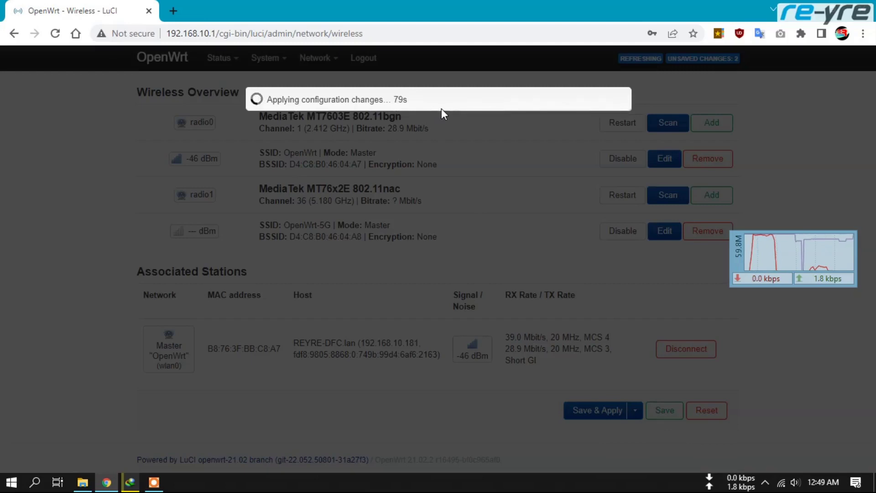
pyautogui.click(781, 482)
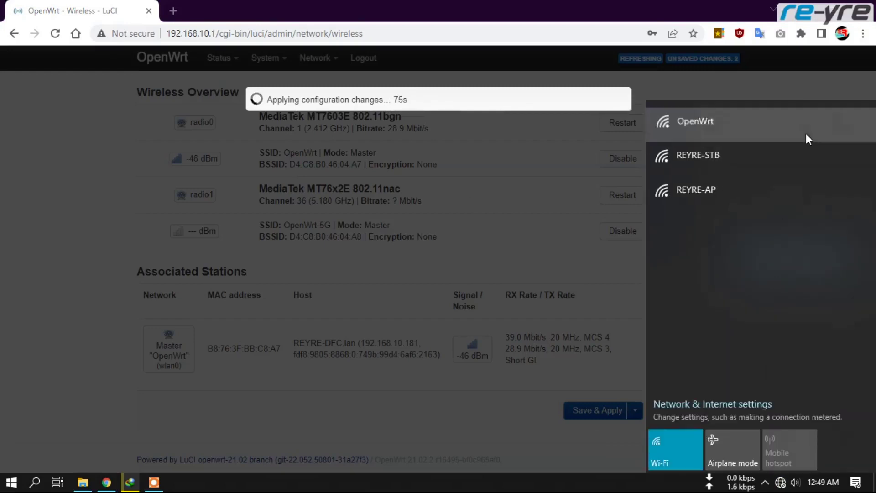
pyautogui.click(806, 133)
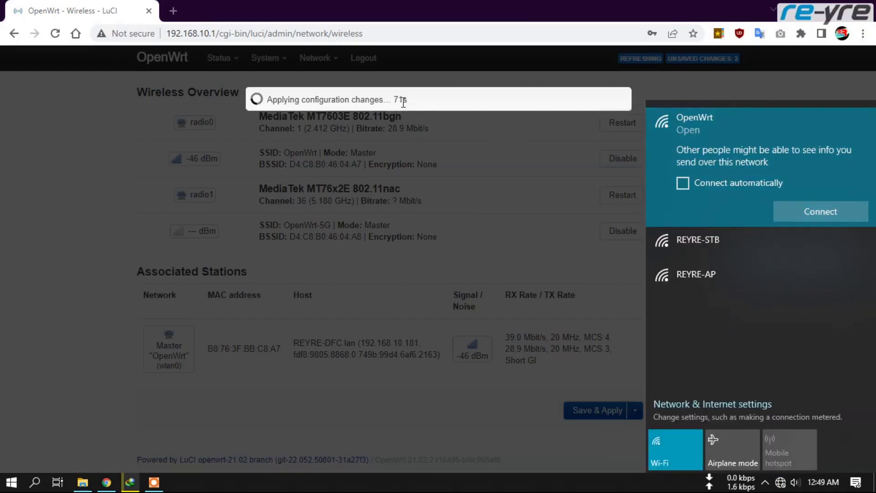
pyautogui.click(825, 207)
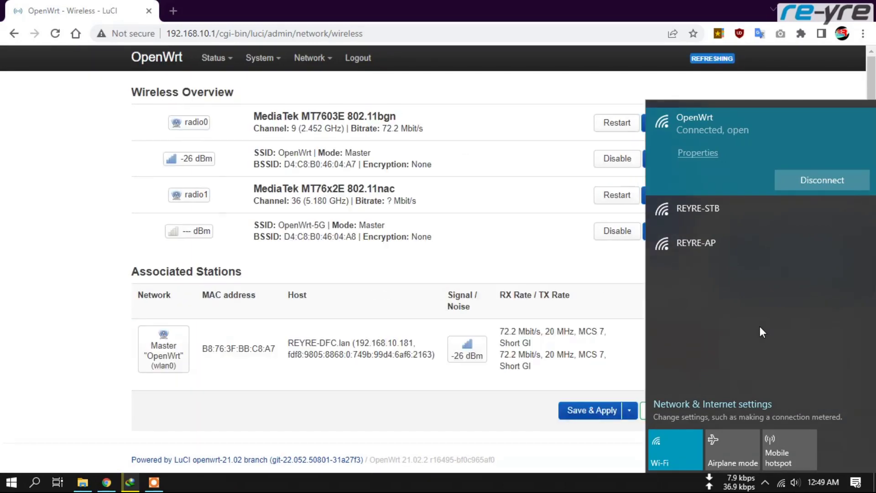
# Reopen the 2.4 GHz OpenWrt network's settings to review its status and operating frequency.
pyautogui.click(72, 219)
pyautogui.click(660, 159)
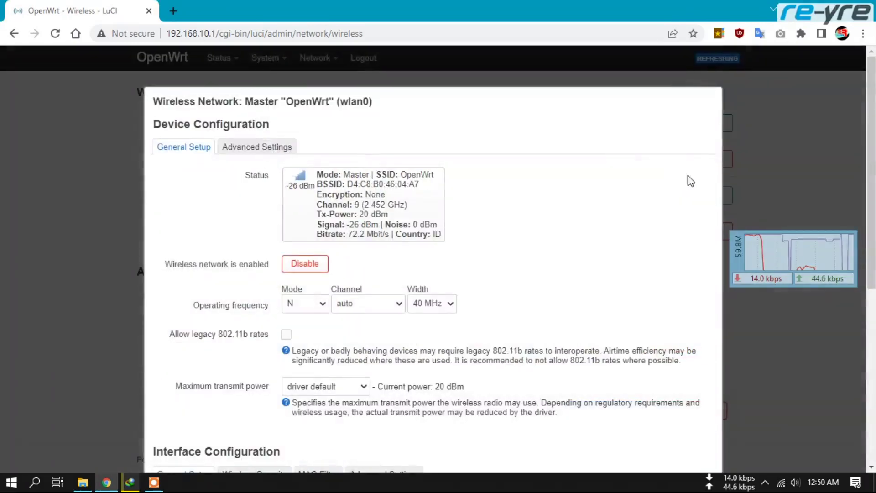
pyautogui.scroll(-3, 646, 201)
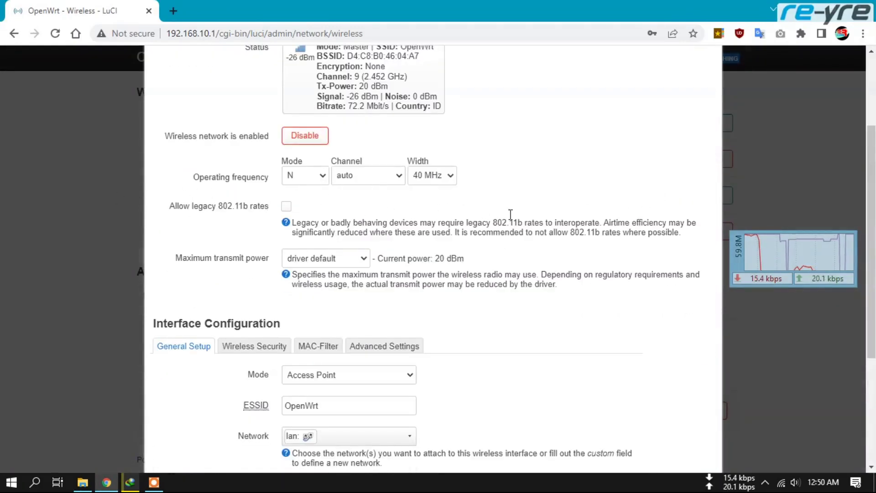
# Resume the 10GB.bin download to check its transfer rate against the traffic graph at 40 MHz width, and pause it.
pyautogui.click(130, 483)
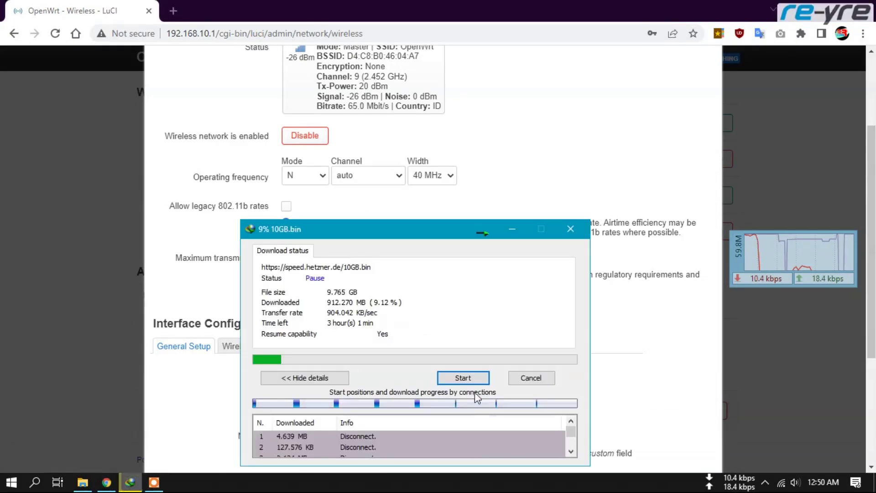
pyautogui.click(463, 379)
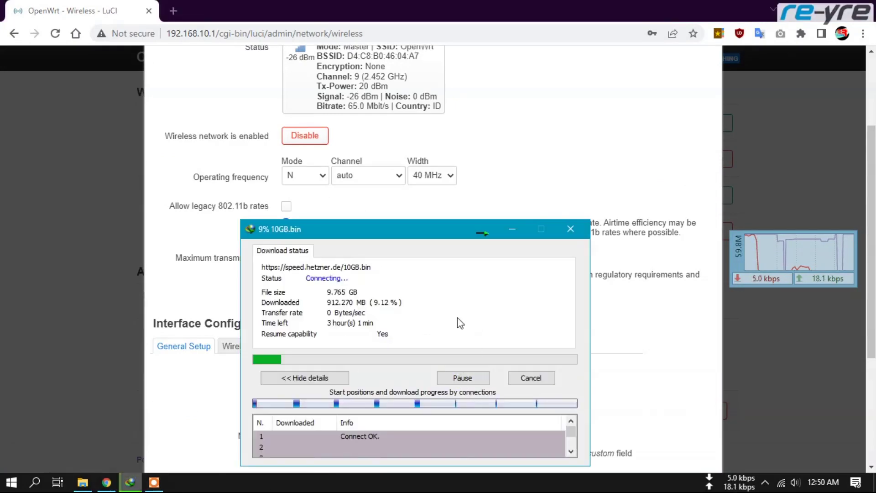
pyautogui.moveTo(784, 257); pyautogui.dragTo(477, 294)
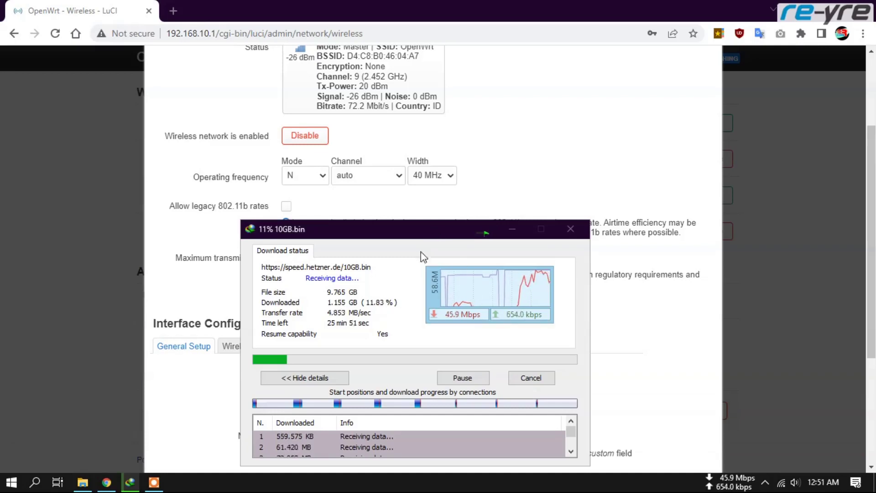
pyautogui.moveTo(440, 321)
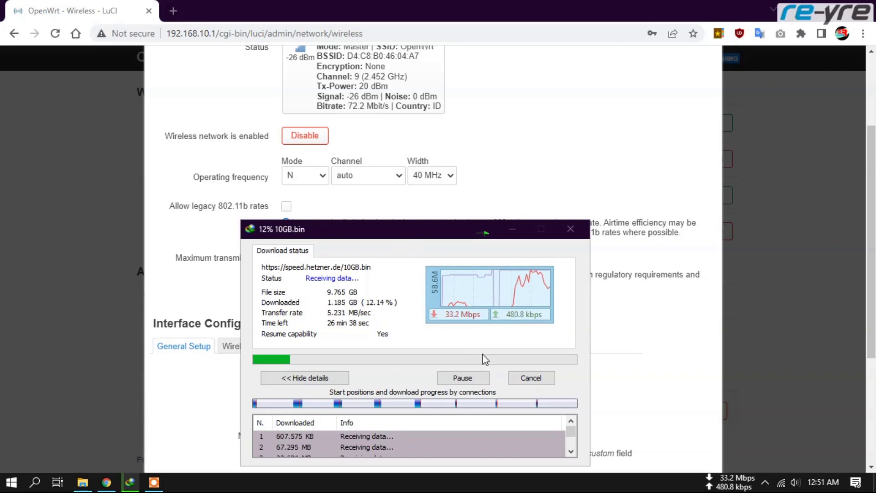
pyautogui.click(462, 377)
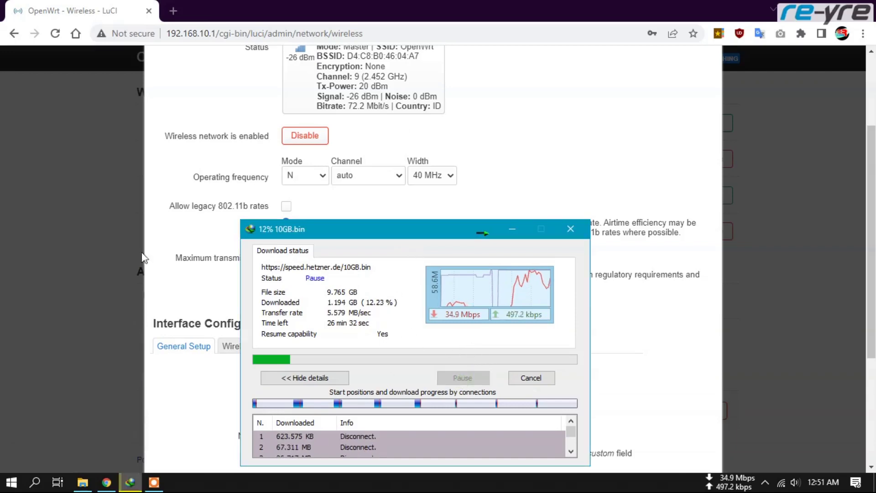
# Set the 2.4 GHz OpenWrt network's channel width to 20 MHz, moving the traffic graph aside, and save the settings.
pyautogui.click(434, 175)
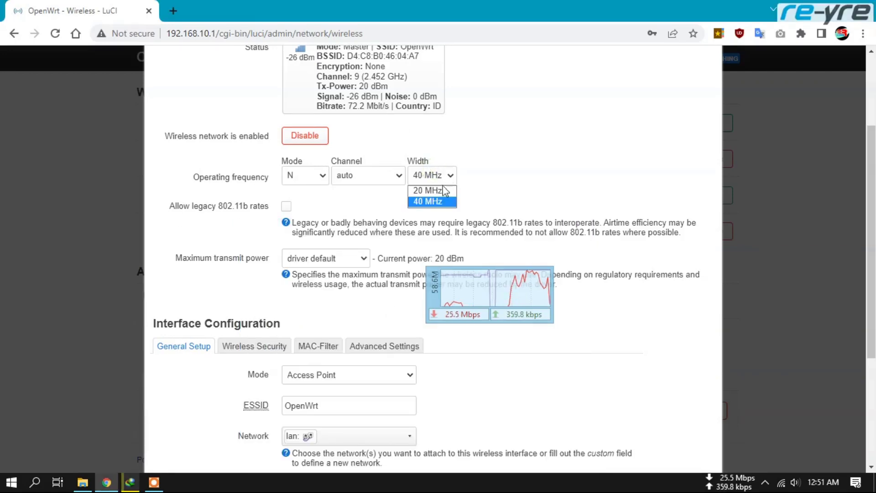
pyautogui.click(436, 188)
pyautogui.moveTo(502, 279); pyautogui.dragTo(802, 220)
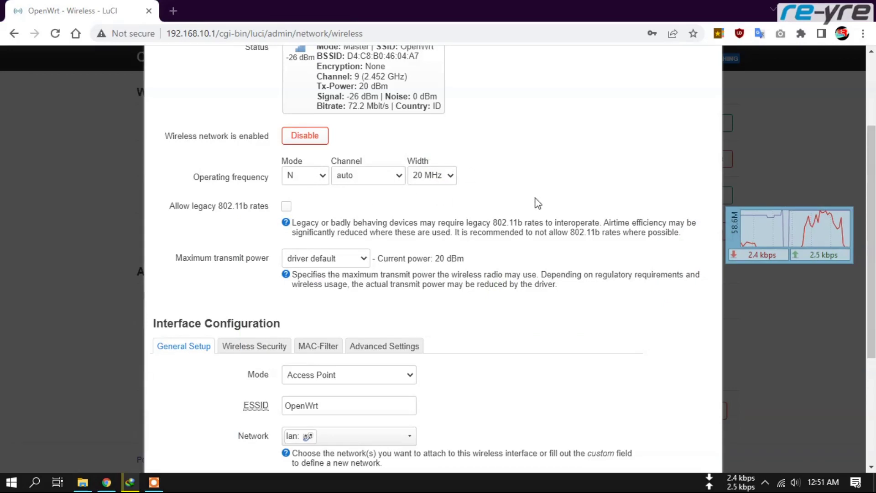
pyautogui.scroll(-4, 536, 201)
pyautogui.click(695, 412)
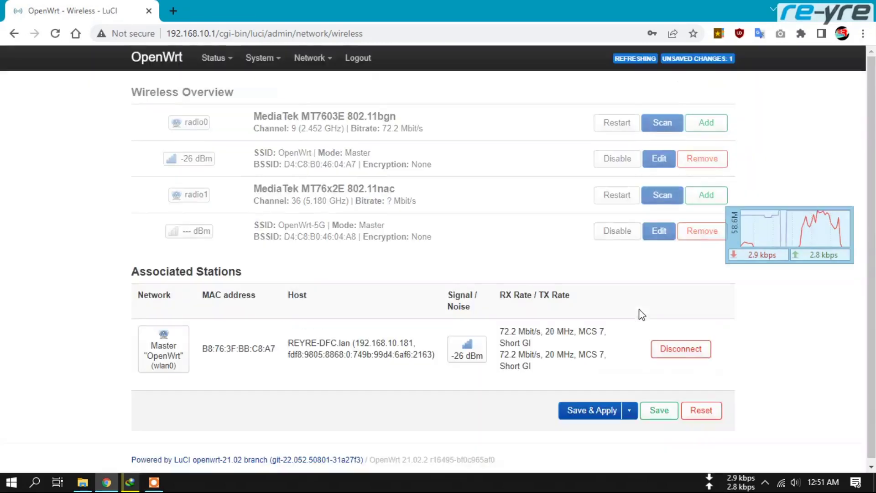
# Apply the pending width change on the router, and reconnect the computer to the OpenWrt Wi-Fi network.
pyautogui.click(589, 410)
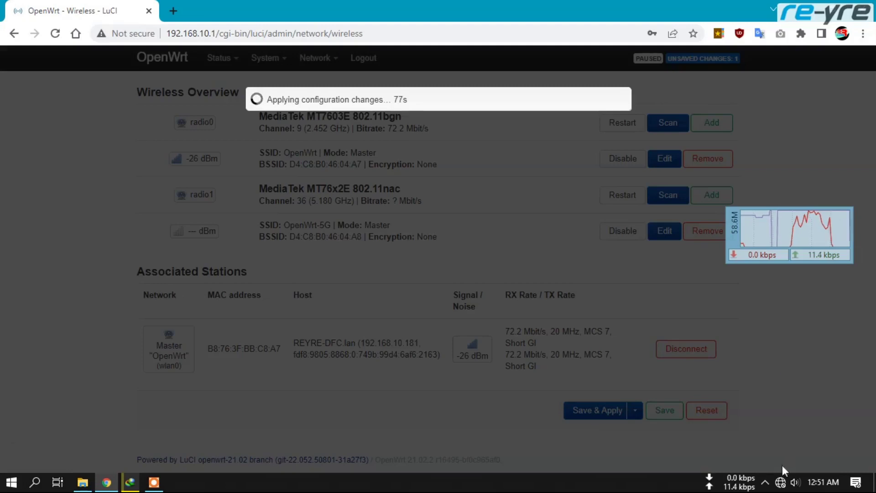
pyautogui.click(780, 482)
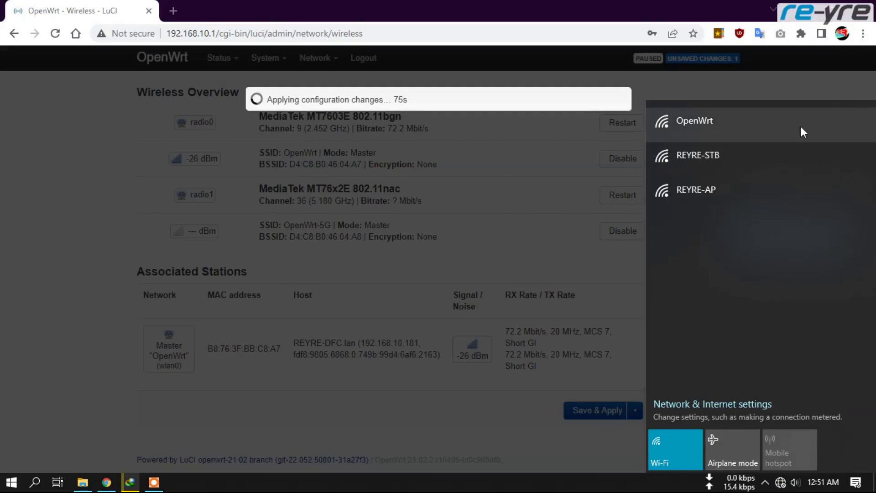
pyautogui.click(801, 126)
pyautogui.click(820, 207)
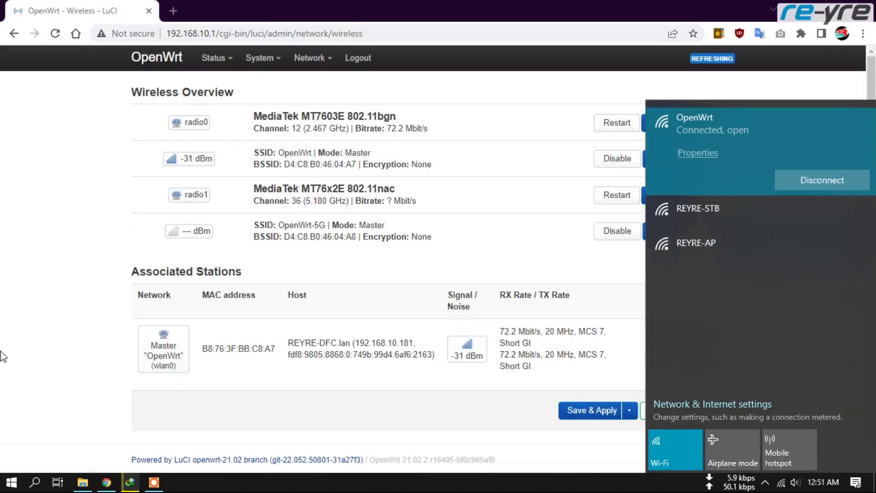
pyautogui.click(32, 362)
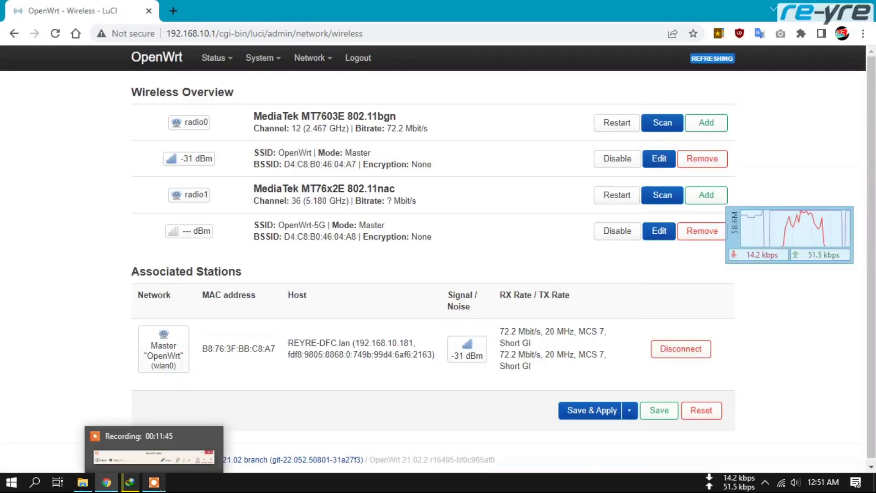
# Resume the 10GB.bin download to compare its transfer rate with the traffic graph at 20 MHz width, and pause it.
pyautogui.click(131, 484)
pyautogui.click(458, 376)
pyautogui.moveTo(774, 233)
pyautogui.moveTo(784, 237); pyautogui.dragTo(482, 301)
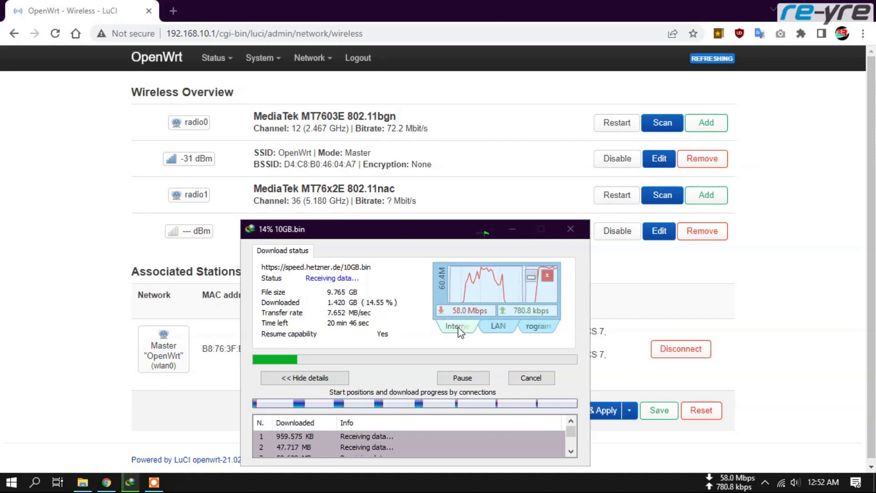
pyautogui.click(460, 378)
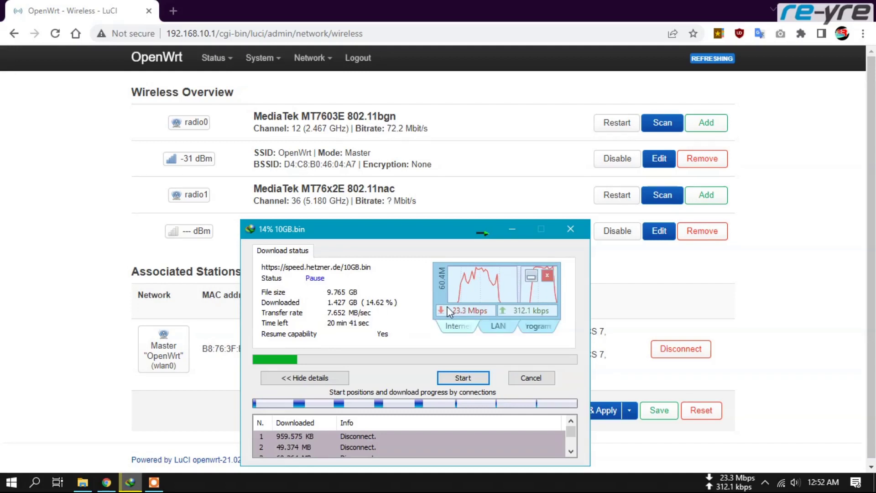
# Disconnect from the OpenWrt Wi-Fi and test the 10GB.bin download rate over the wired connection, pausing and closing the download at the end.
pyautogui.click(781, 483)
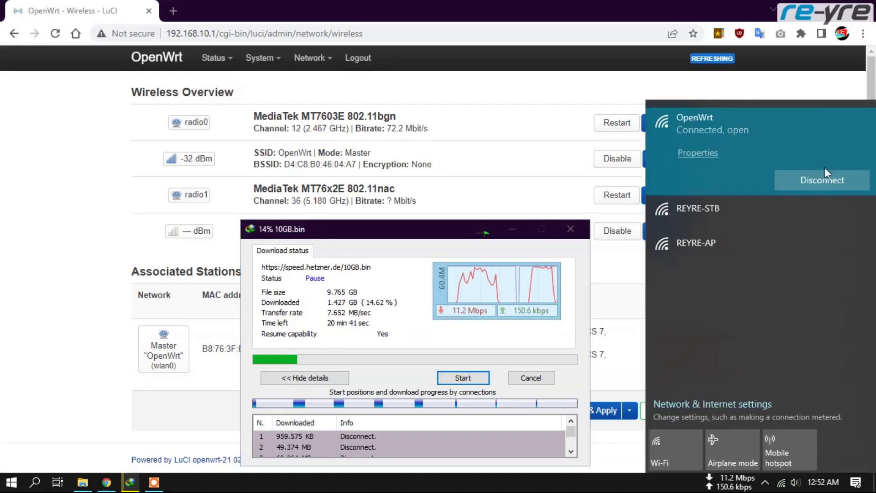
pyautogui.click(819, 176)
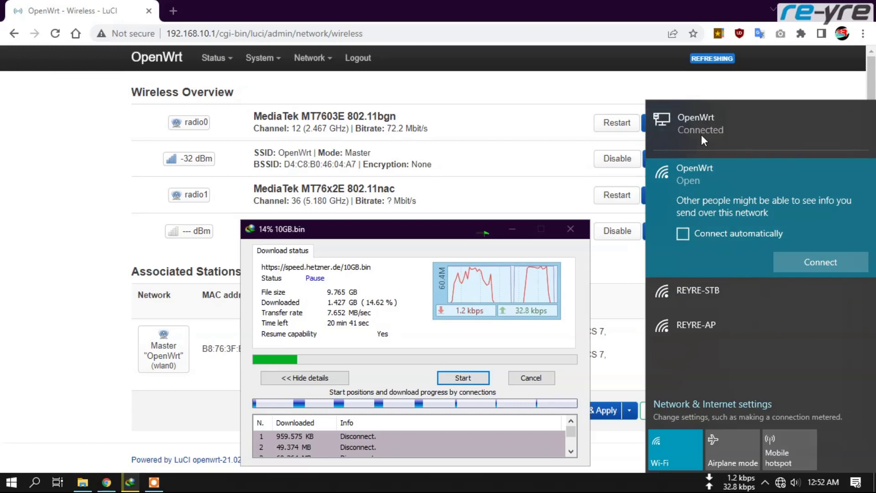
pyautogui.click(463, 378)
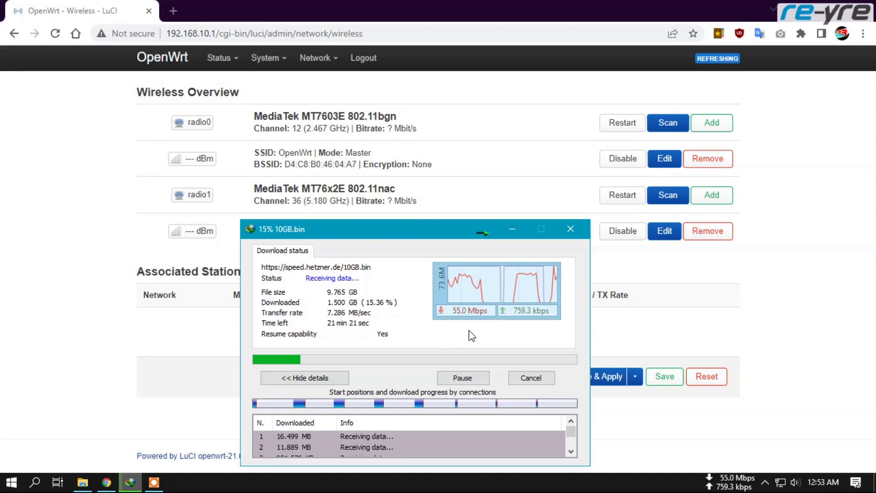
pyautogui.moveTo(460, 316)
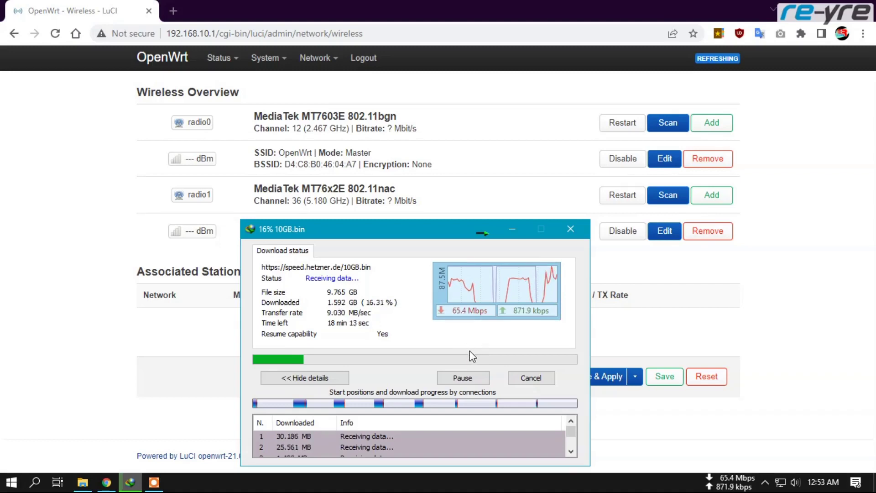
pyautogui.click(462, 378)
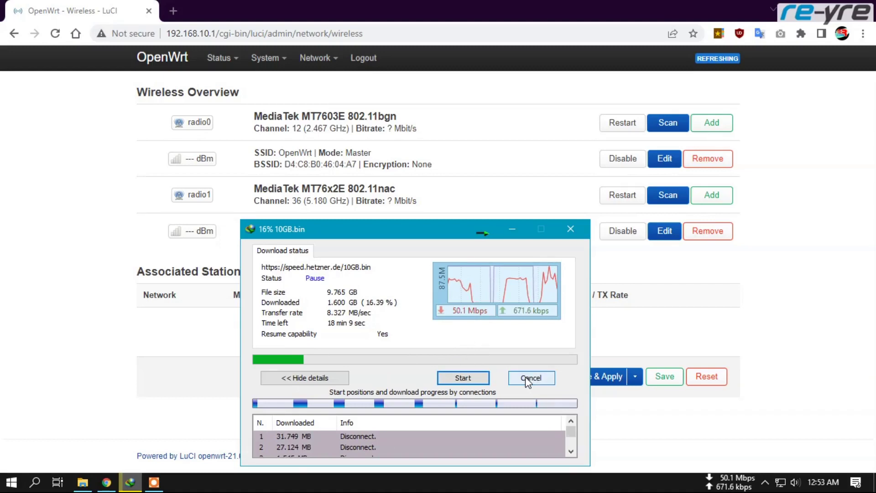
pyautogui.click(525, 377)
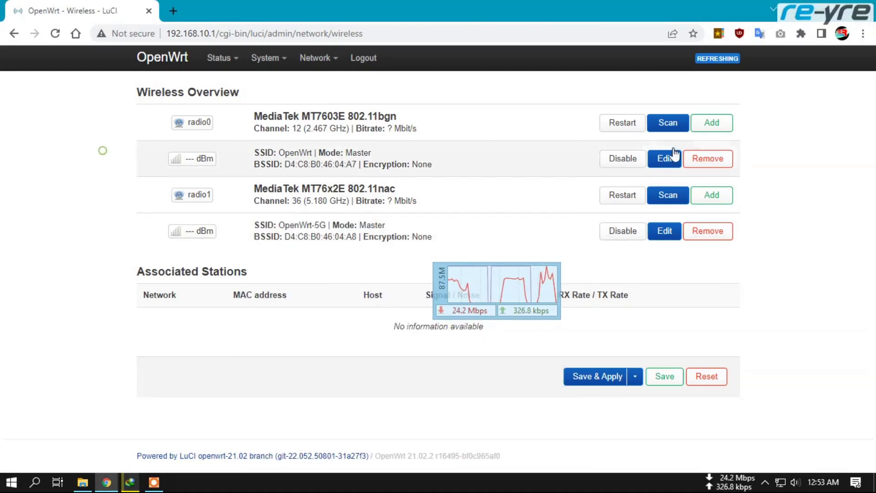
# Reopen the 2.4 GHz OpenWrt network's settings and examine the operating frequency's width options without changing them.
pyautogui.click(674, 160)
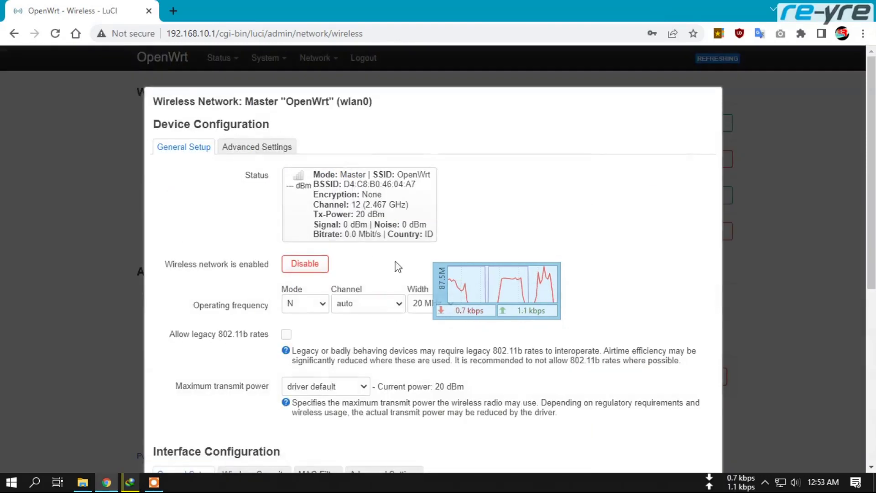
pyautogui.moveTo(483, 270); pyautogui.dragTo(737, 238)
pyautogui.scroll(-3, 465, 311)
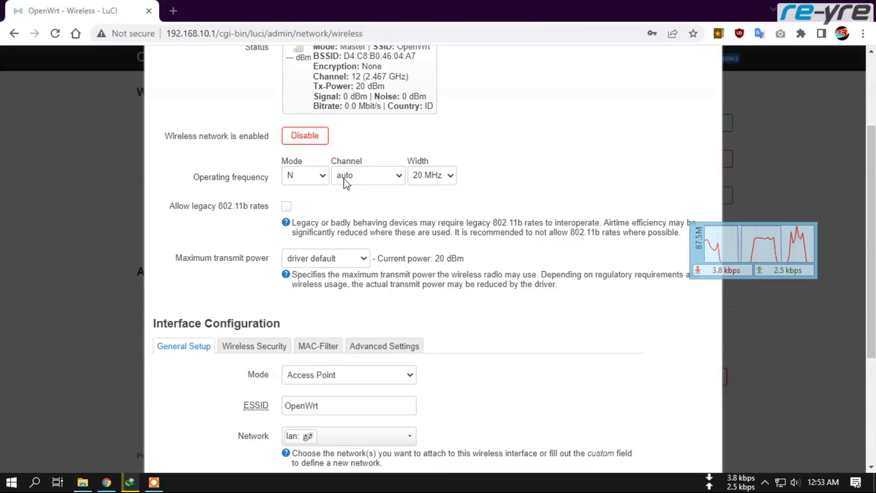
pyautogui.click(450, 177)
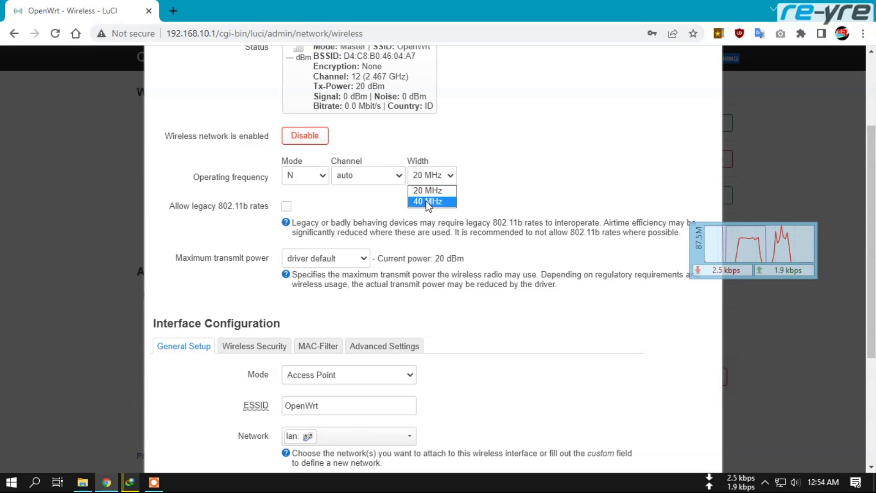
pyautogui.click(479, 176)
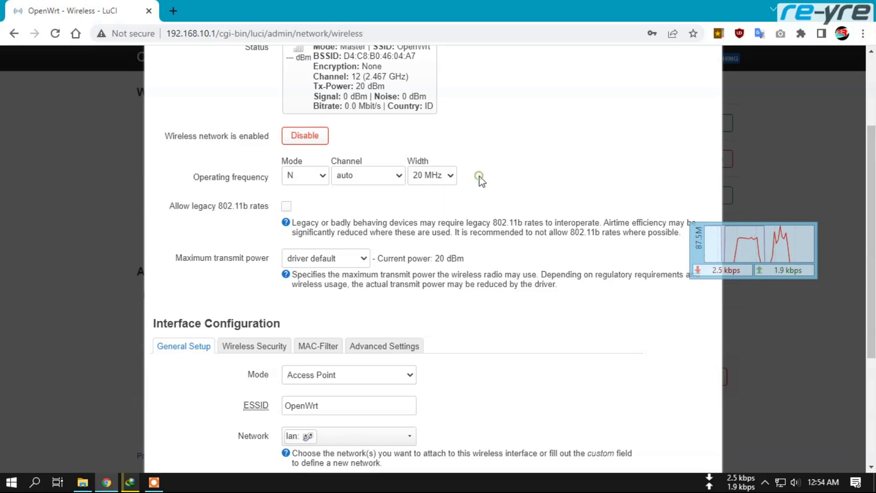
# Review the network's device and interface configuration, dismiss the settings without saving, and move the traffic graph off the wireless overview.
pyautogui.scroll(3, 499, 224)
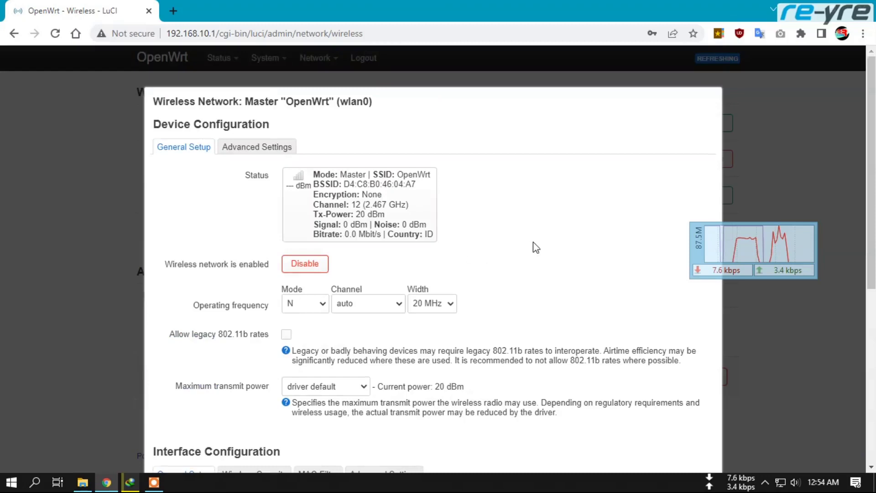
pyautogui.scroll(-7, 534, 248)
pyautogui.scroll(7, 465, 196)
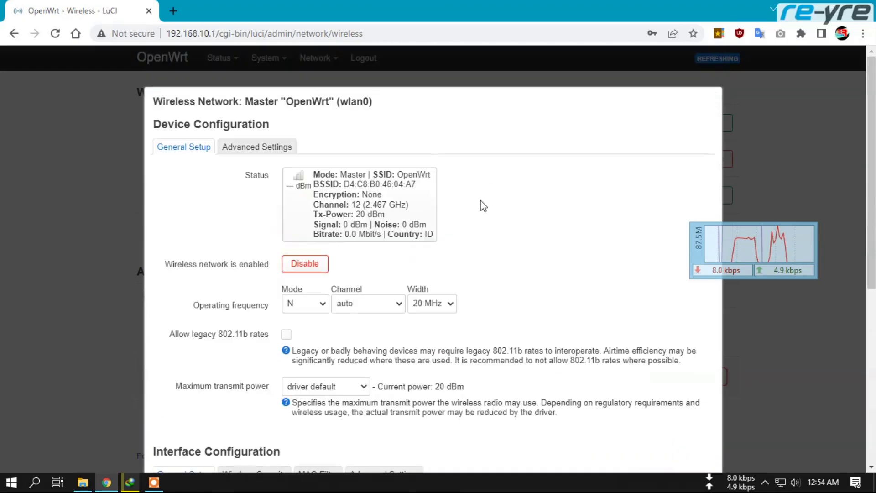
pyautogui.scroll(-7, 487, 197)
pyautogui.scroll(7, 492, 263)
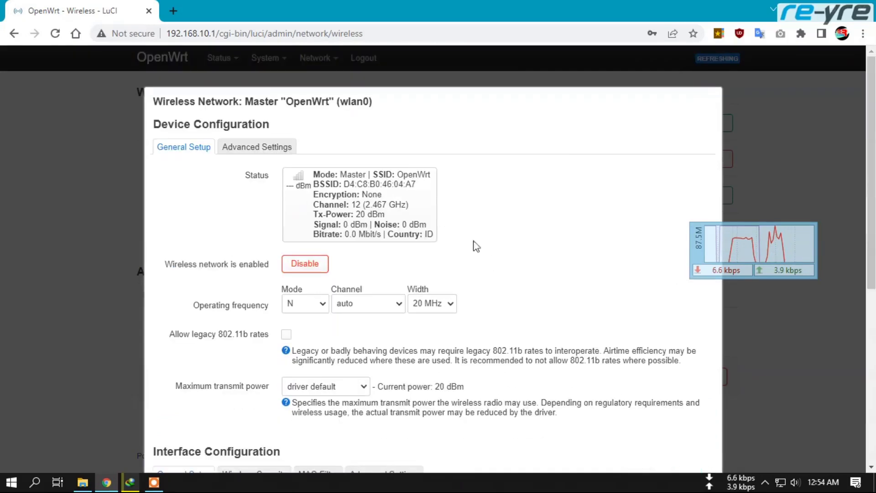
pyautogui.scroll(-7, 536, 192)
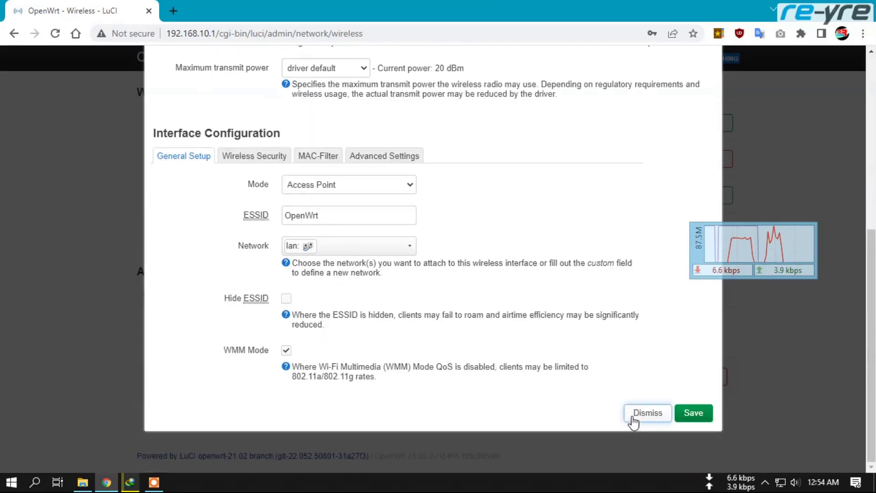
pyautogui.scroll(7, 499, 368)
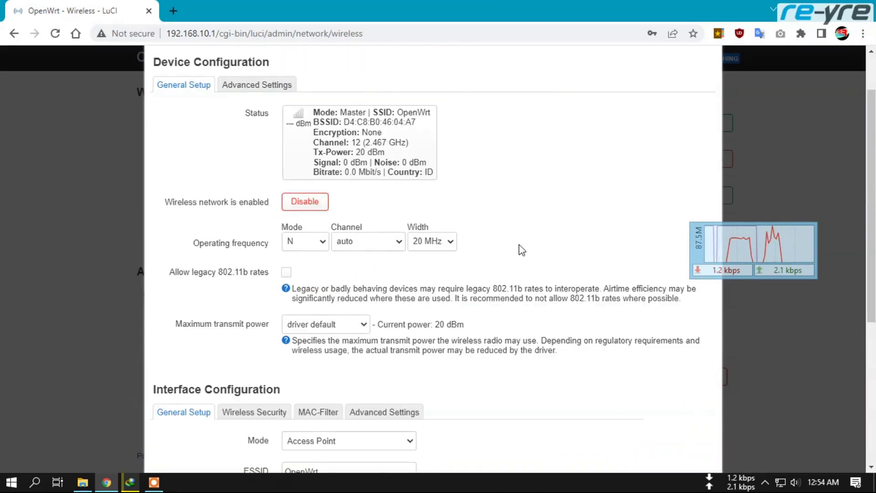
pyautogui.scroll(-7, 522, 250)
pyautogui.click(639, 411)
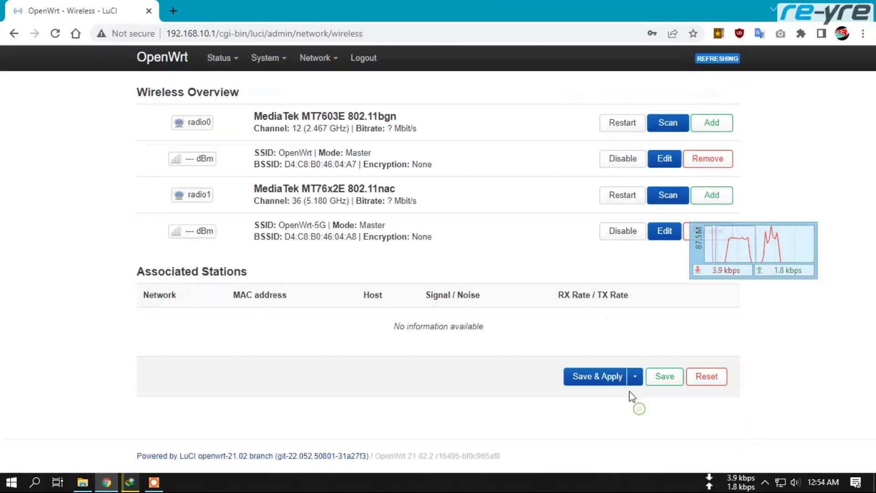
pyautogui.moveTo(750, 245); pyautogui.dragTo(809, 329)
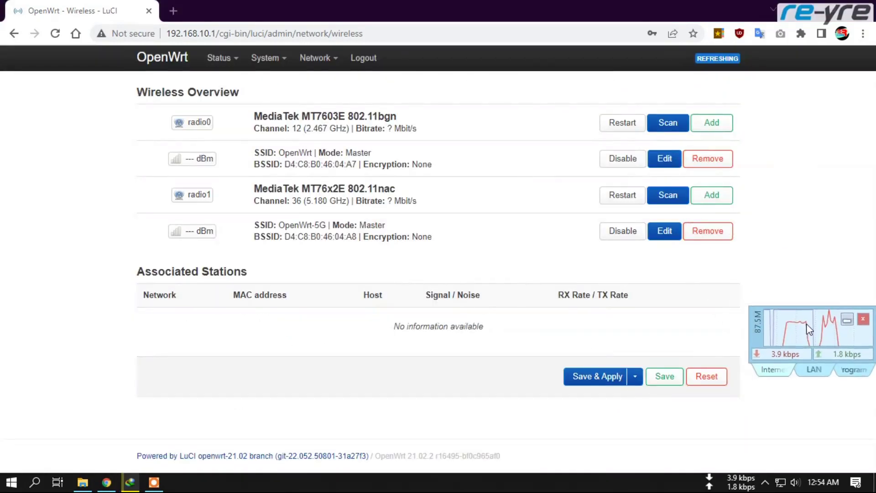